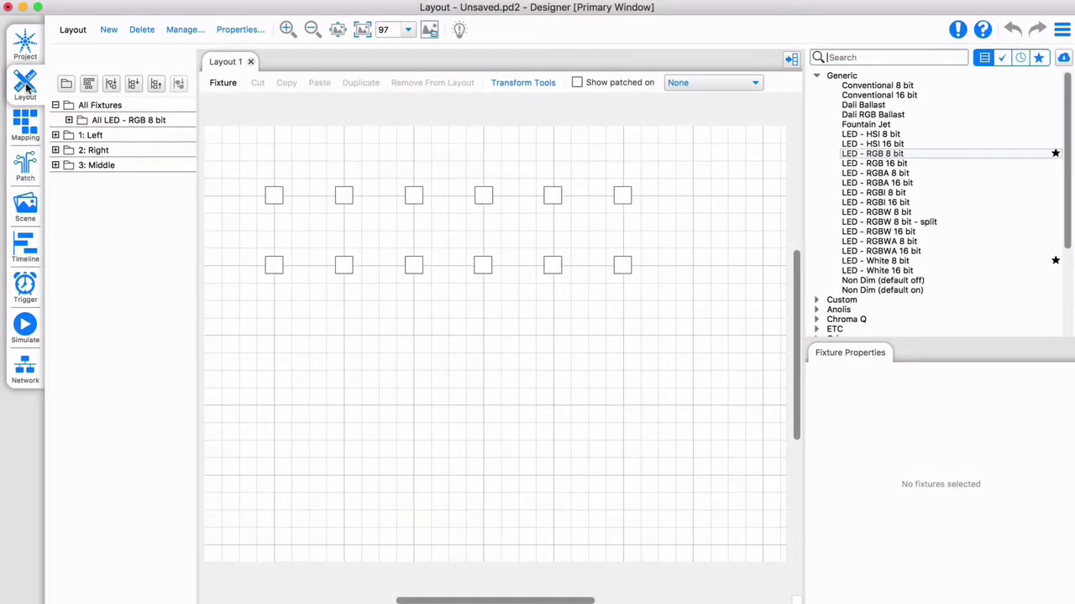
Collapse the fixture groups and add one LED - RGB 8 bit fixture below the first column, with Auto finish enabled.
click(156, 84)
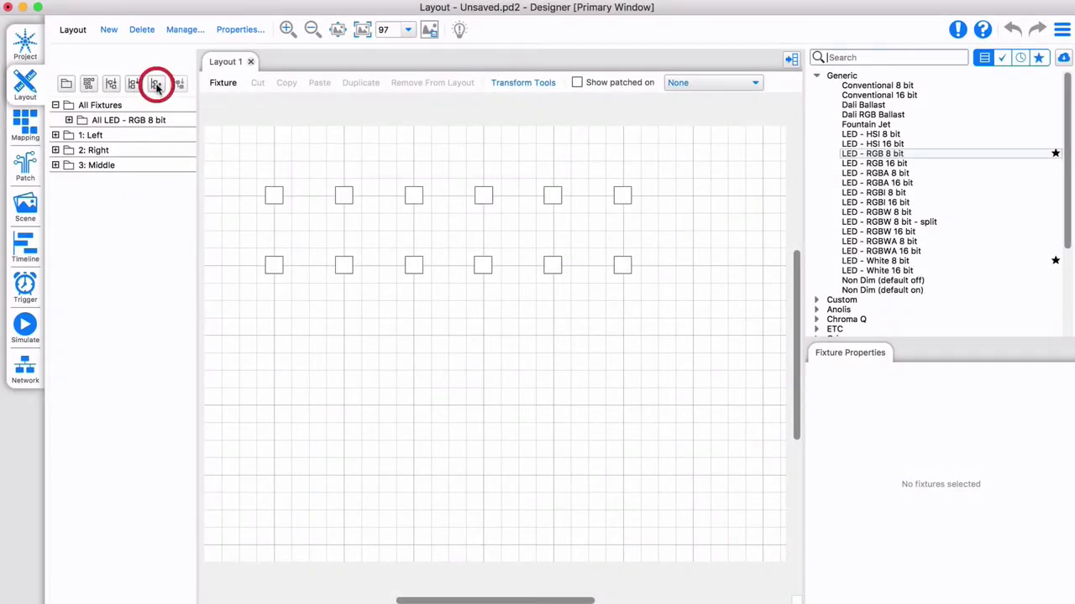
click(880, 153)
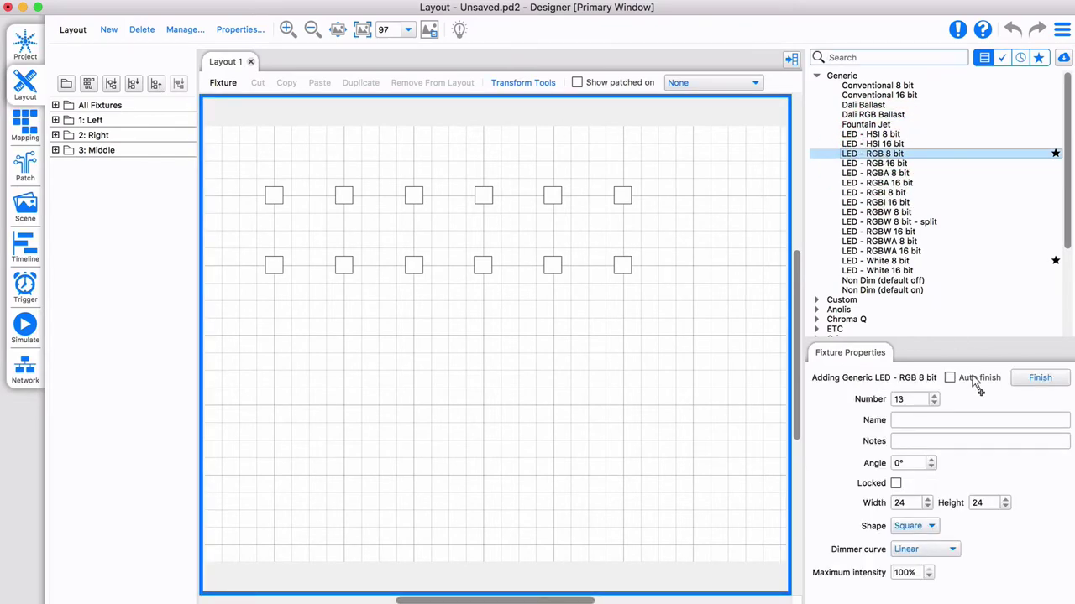
click(974, 379)
click(274, 336)
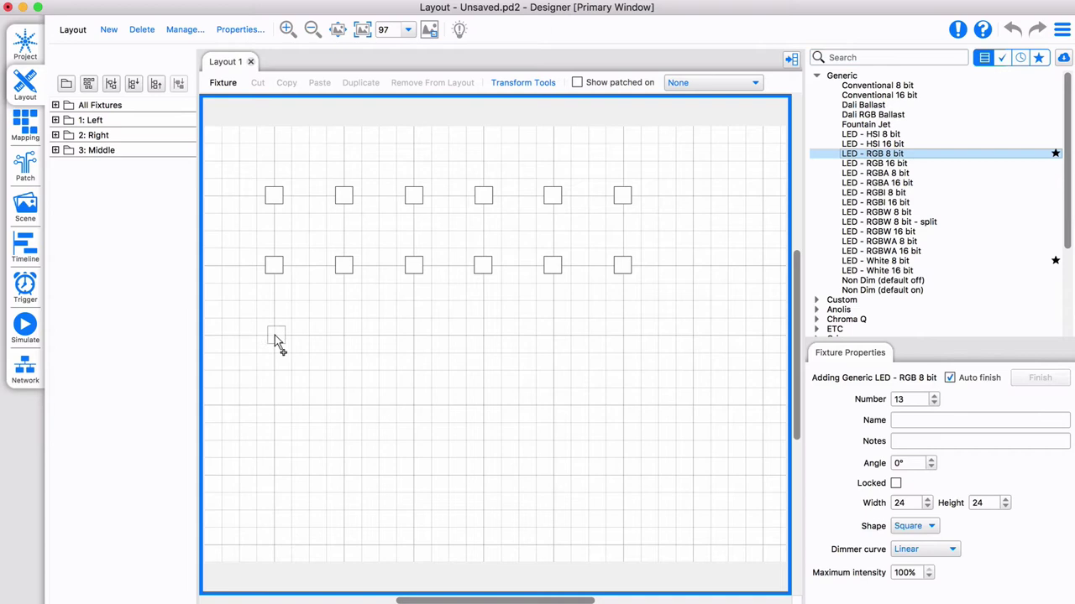
click(274, 335)
Duplicate the new fixture into a rectangle 11 wide by 6 high with a horizontal spacing of 48.
click(361, 84)
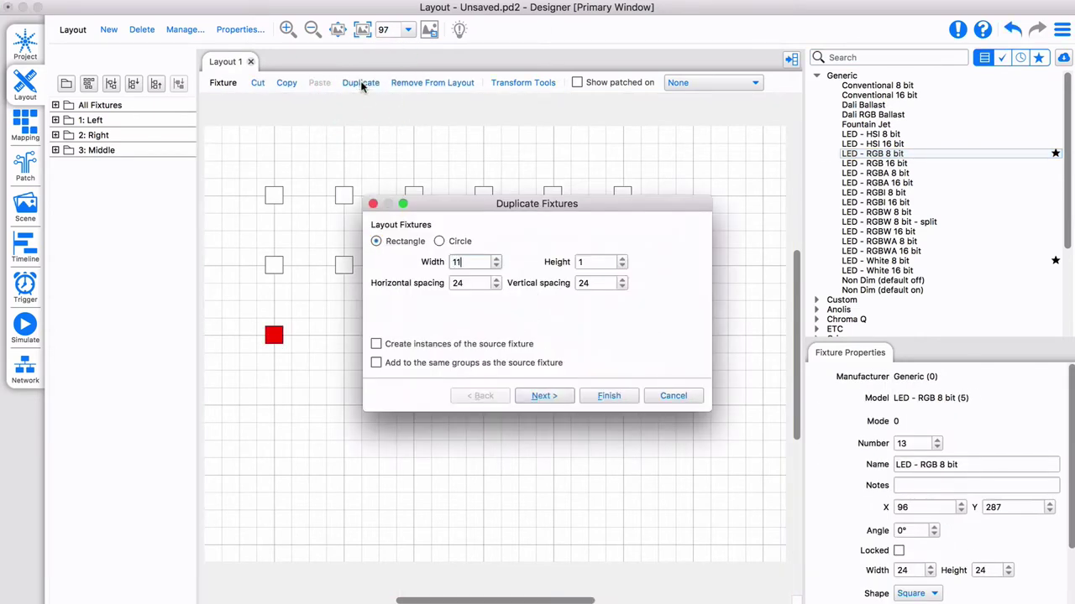
key(Tab)
key(Tab)
text(48)
key(Tab)
click(610, 397)
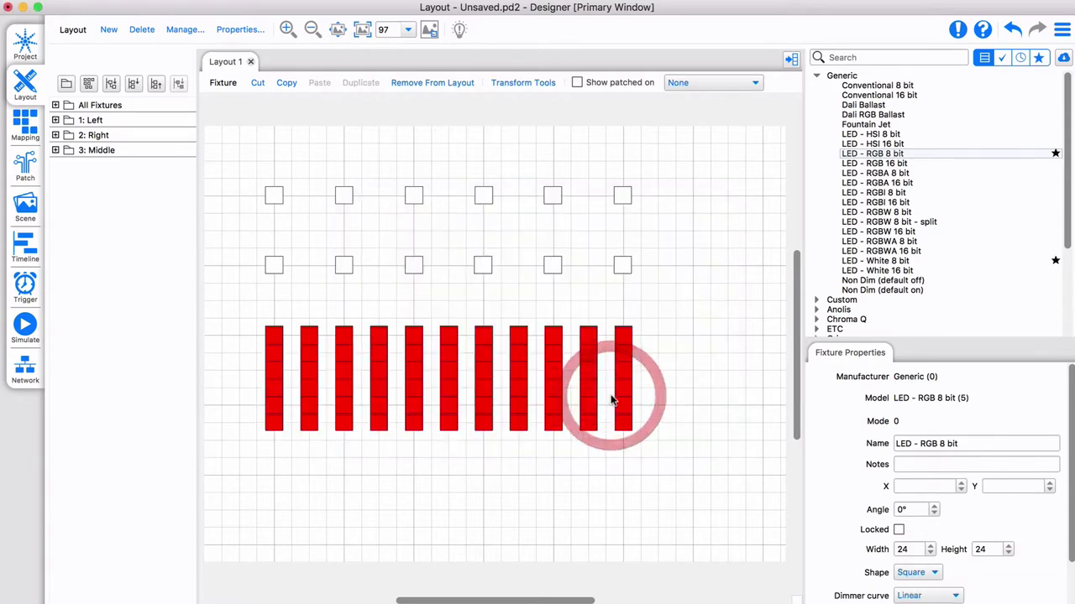
Create a group from the selected fixtures and name it Group 11x6.
click(67, 85)
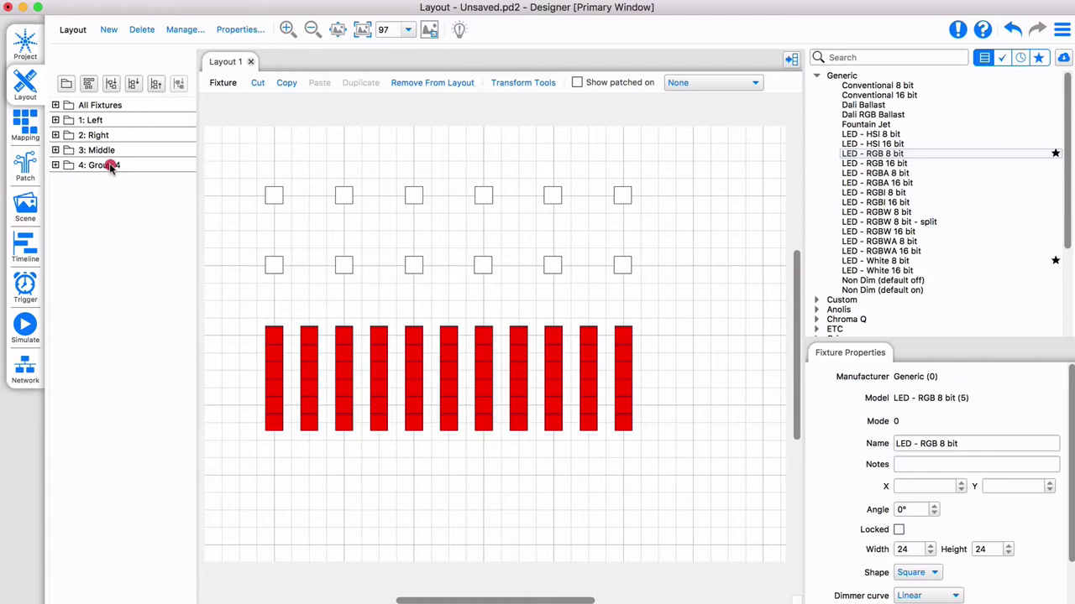
double_click(109, 164)
text(Group 11x6)
key(Return)
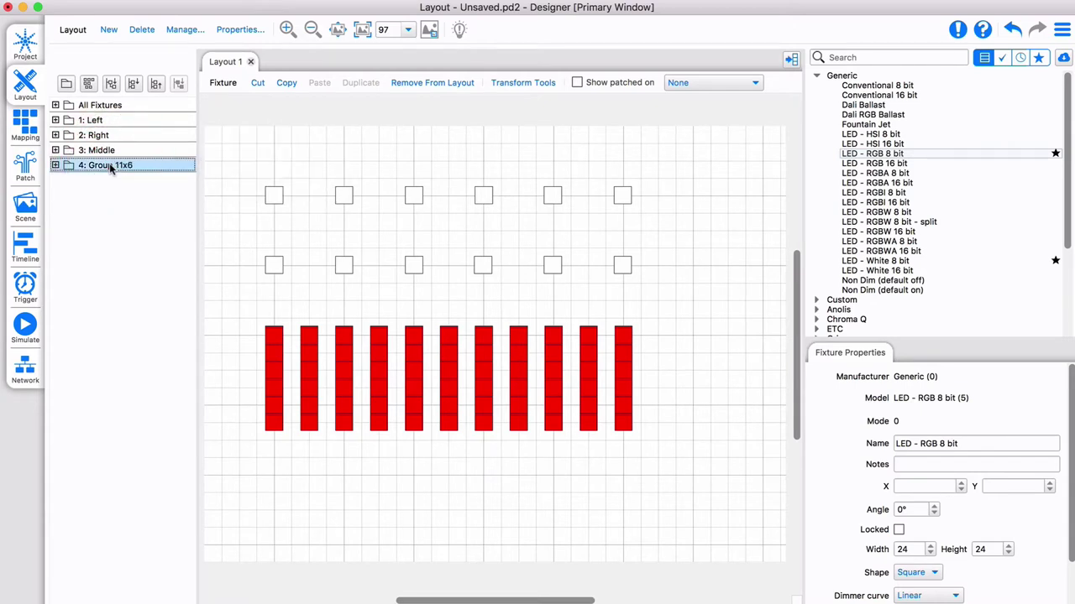
Create a pixel matrix from the selected fixtures, name it Matrix 11x6, and clear the selection.
click(89, 85)
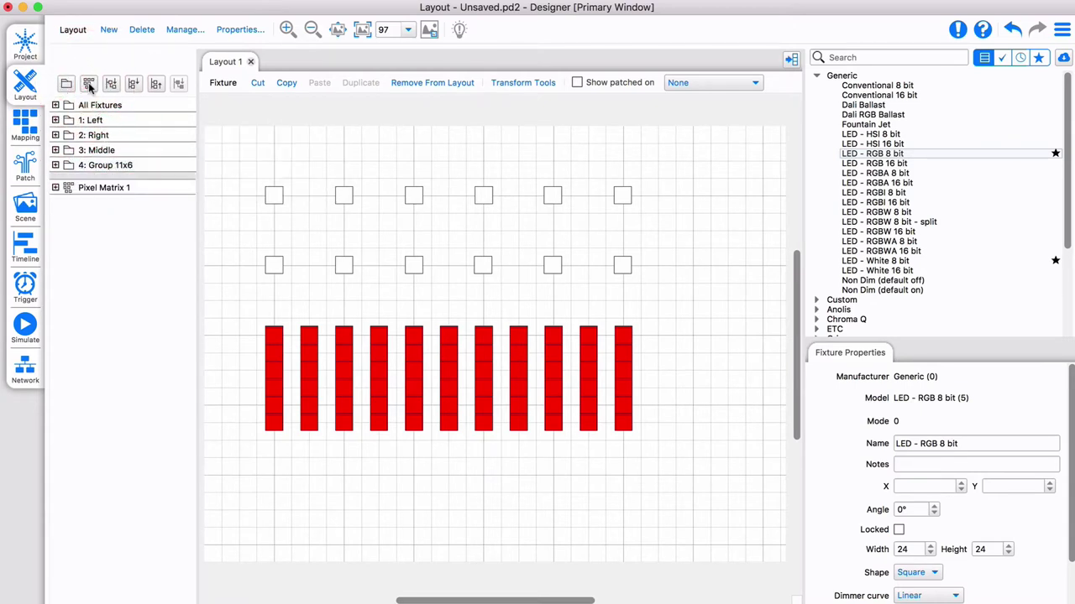
double_click(109, 188)
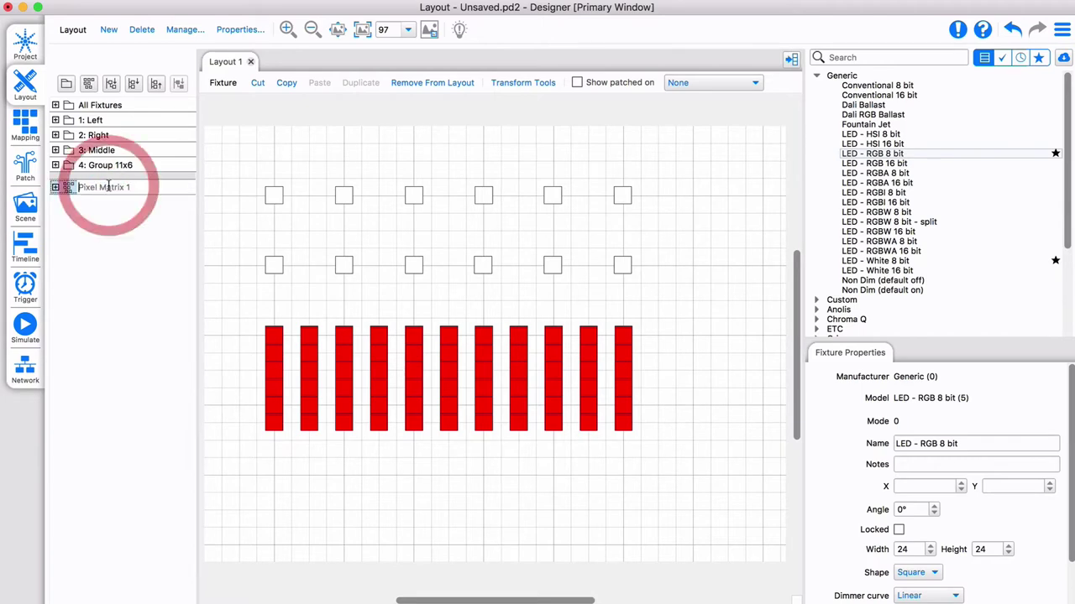
text(Matrix 11x6)
key(Return)
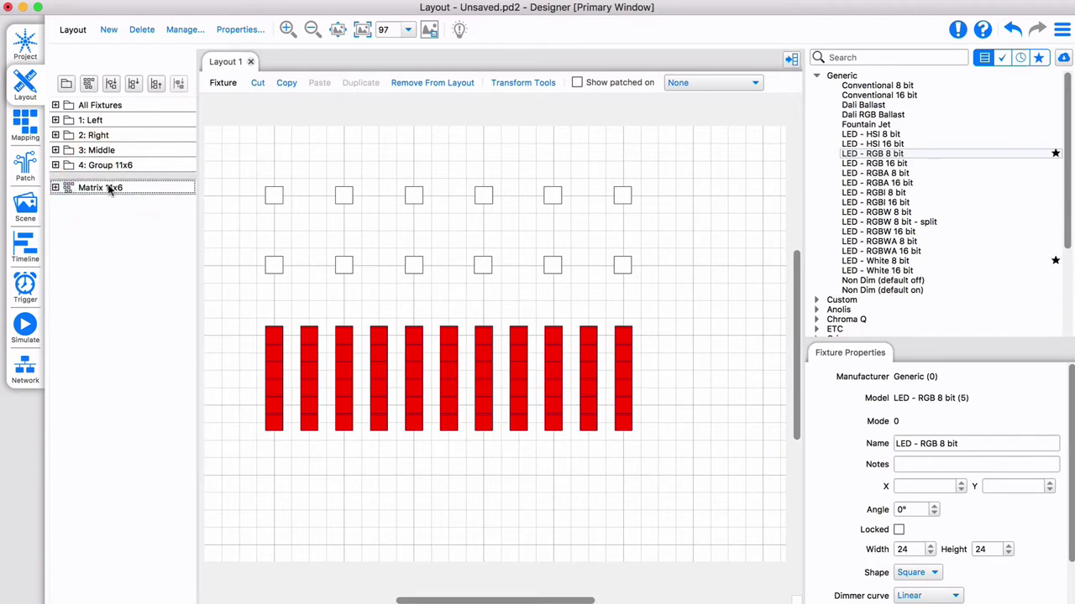
click(67, 220)
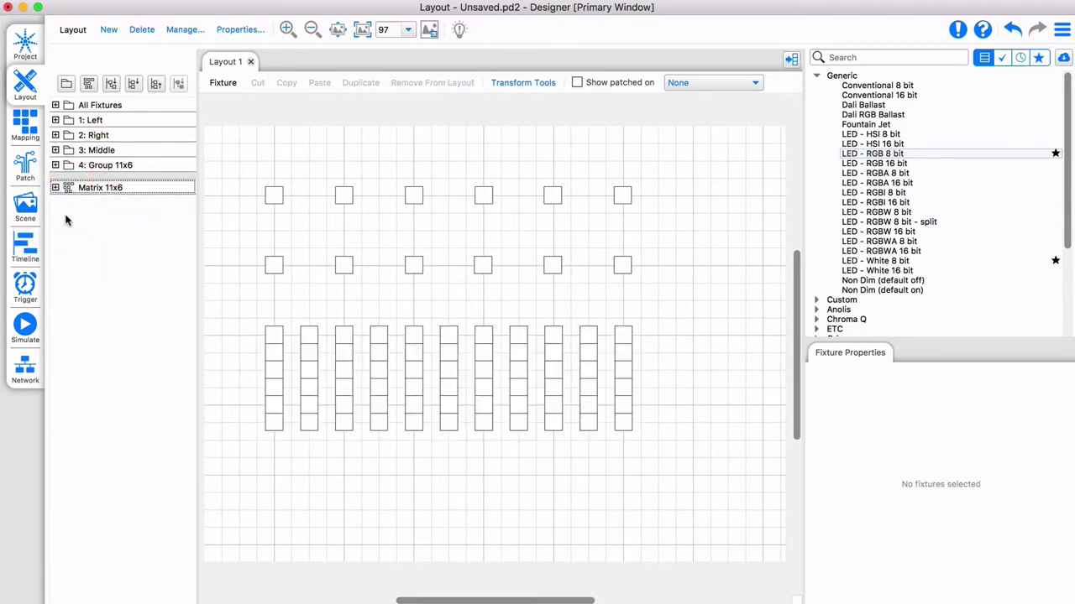
In the mapping of Matrix 11x6, try moving the upper three pixels of the first column sideways and back.
click(25, 126)
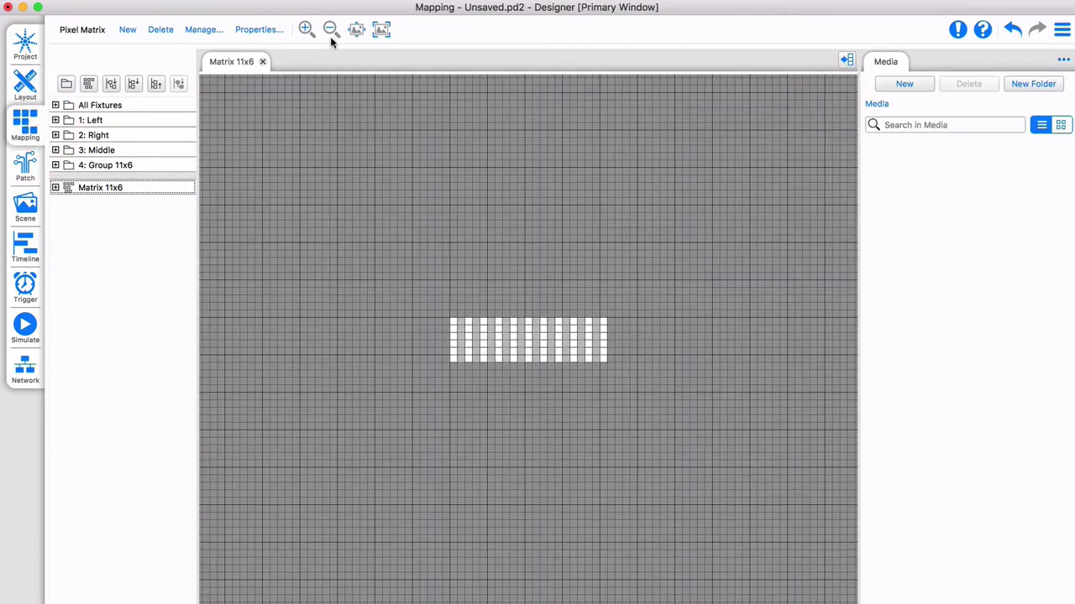
click(356, 30)
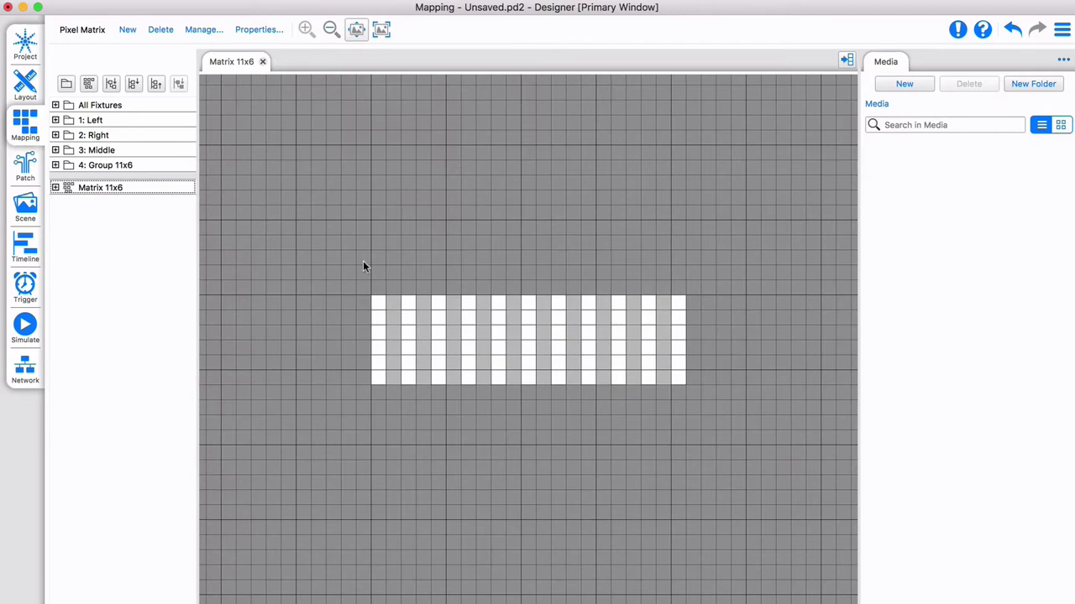
drag(364, 286, 394, 357)
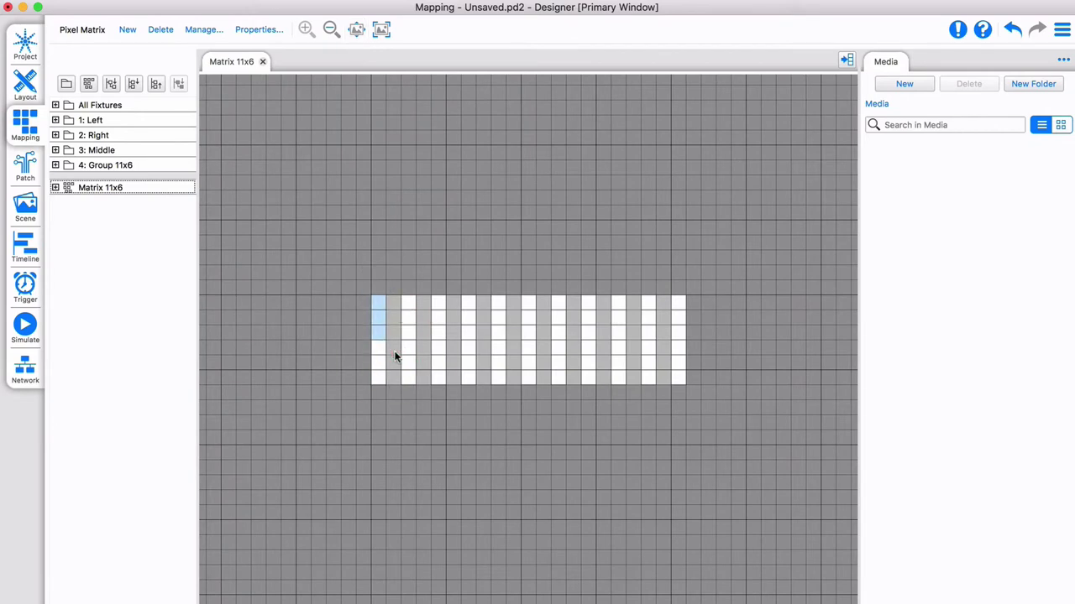
drag(377, 319, 396, 319)
click(377, 319)
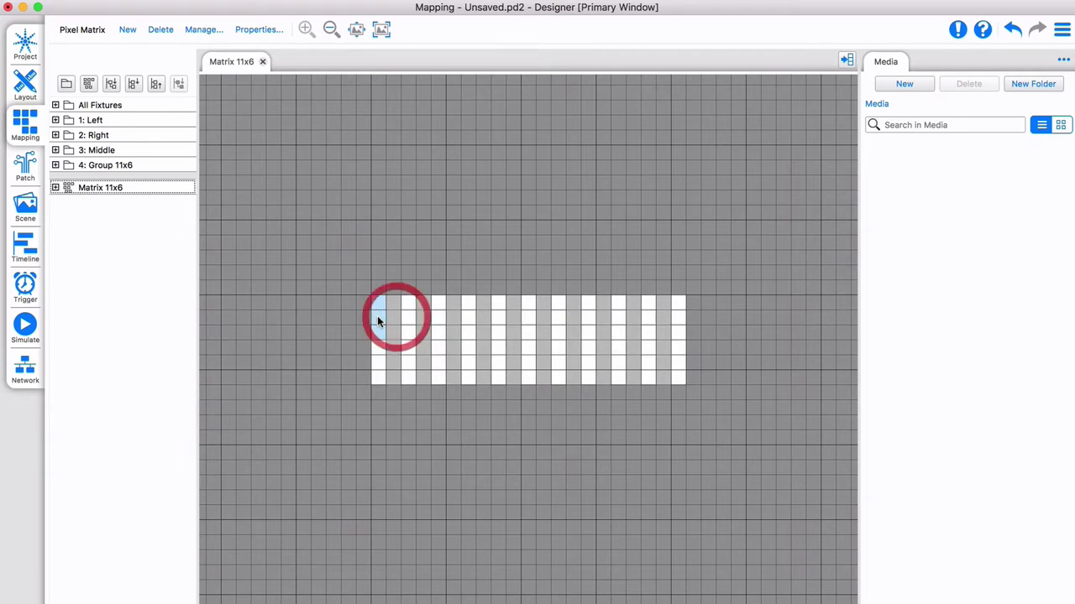
Enlarge Matrix 11x6 to a width of 23 and a height of 8, and crop its size to the contents.
click(258, 28)
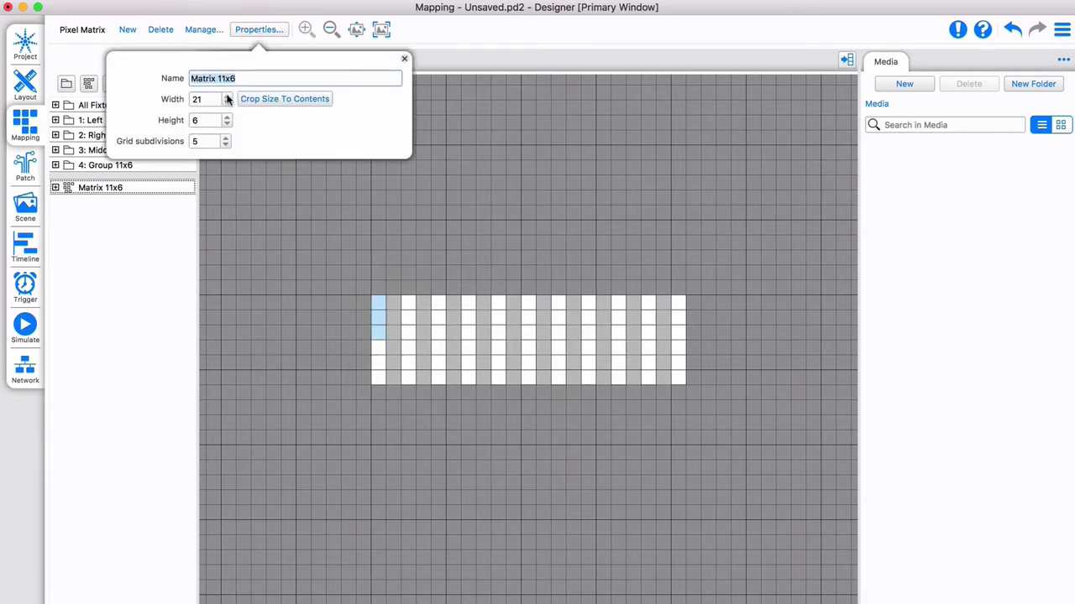
click(227, 96)
click(226, 96)
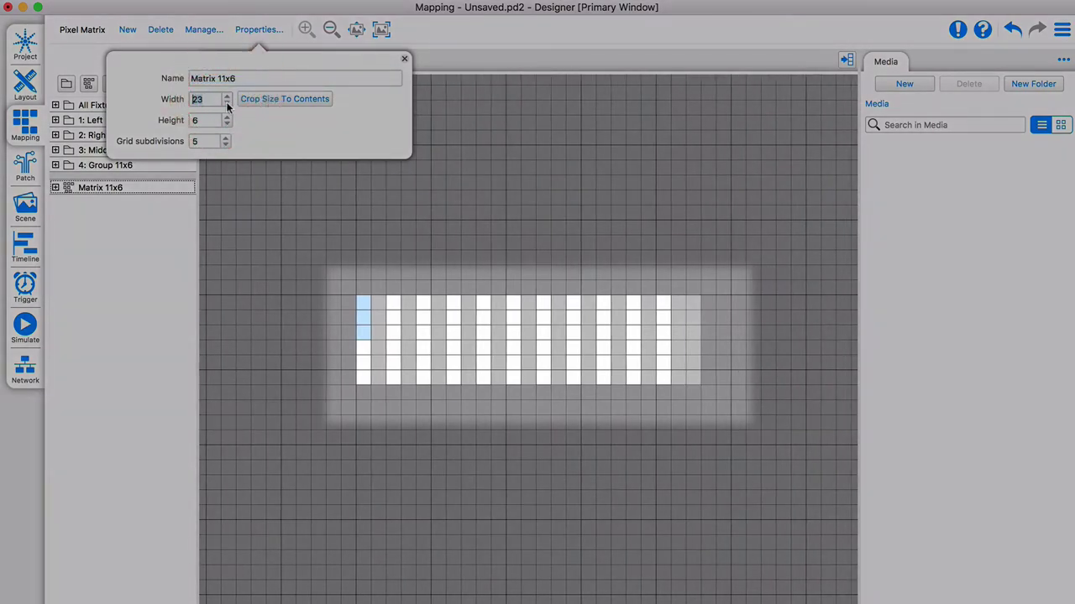
click(227, 116)
click(227, 116)
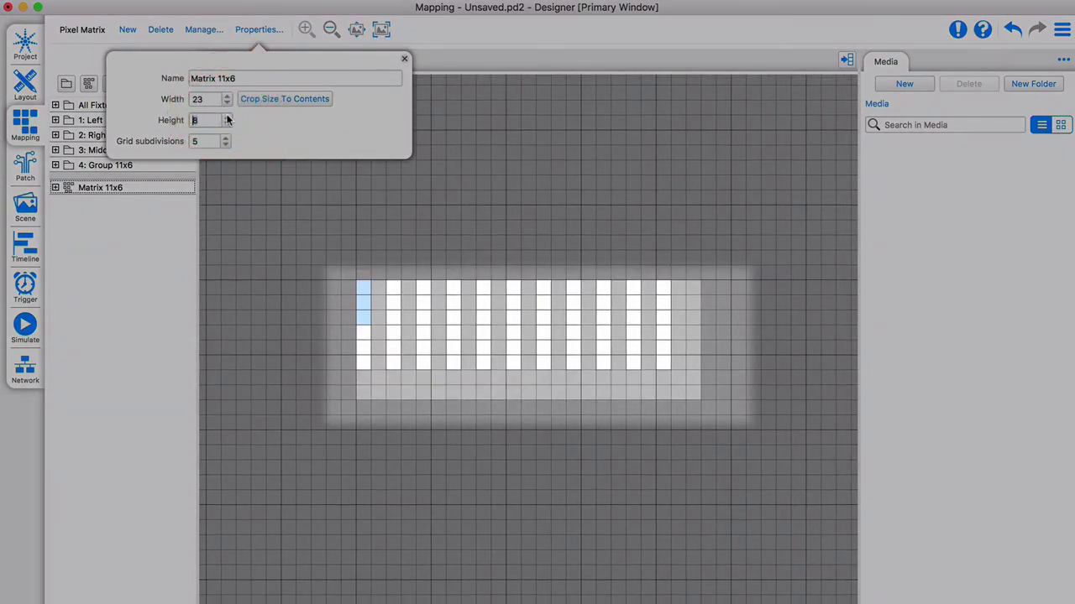
click(287, 99)
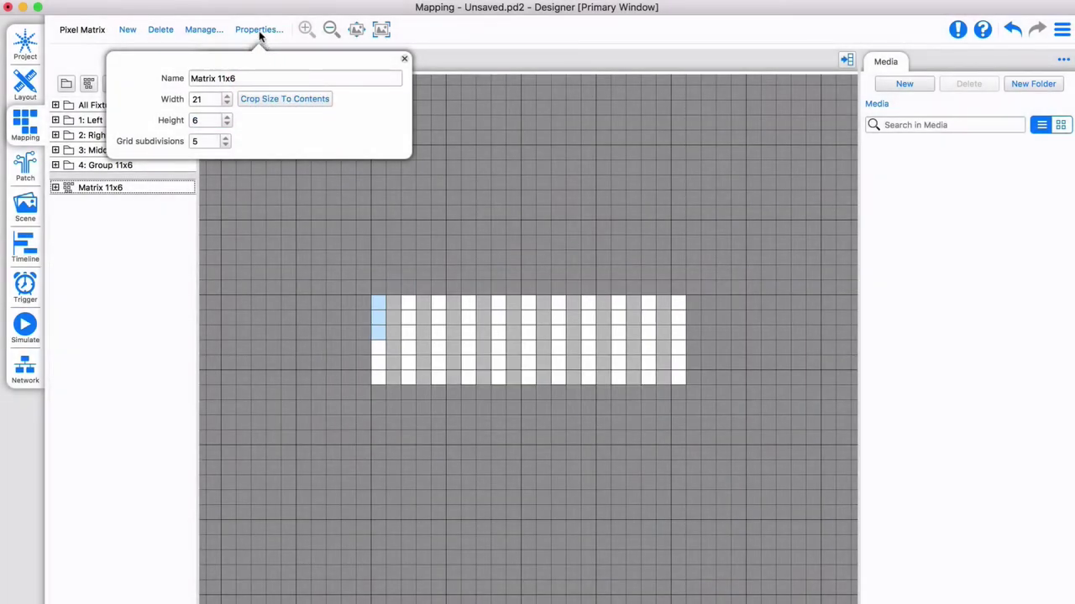
click(259, 30)
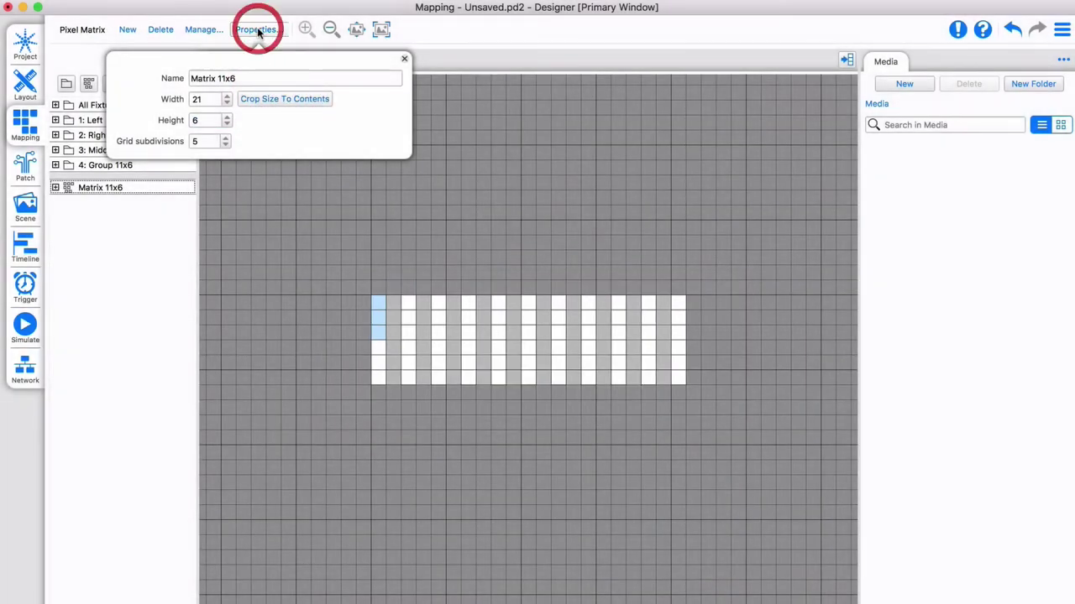
Include the Pixel Matrix presets in the timeline's built-in preset filter and create a new timeline.
click(26, 248)
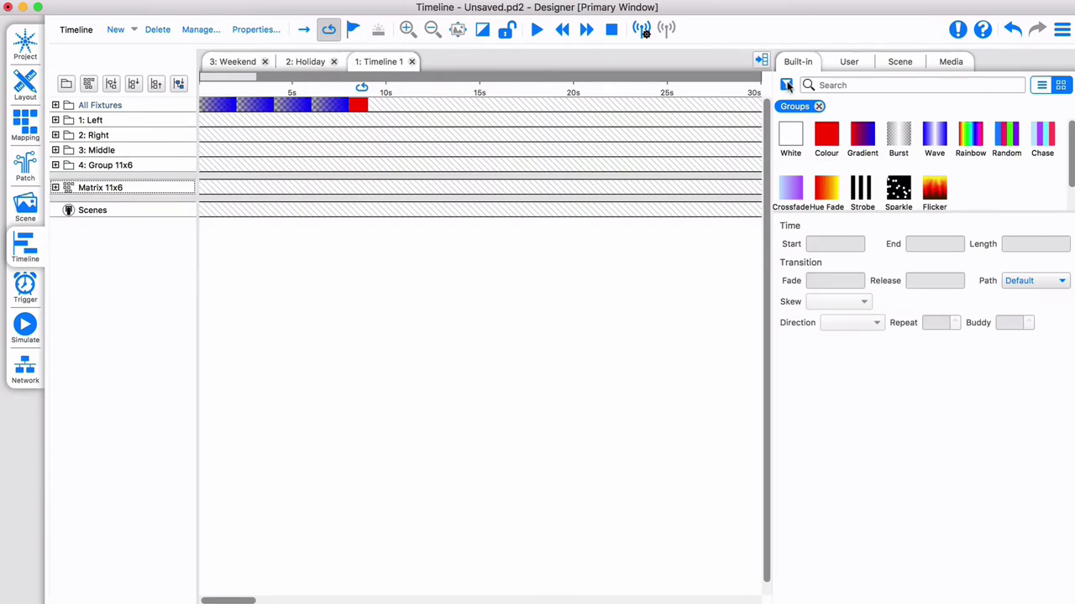
click(786, 84)
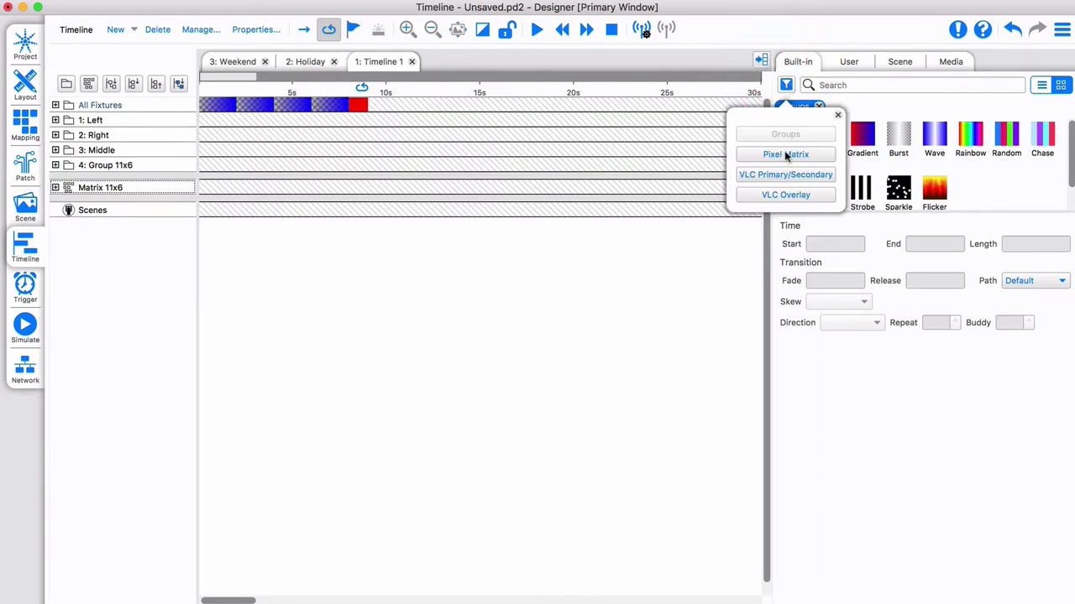
click(785, 154)
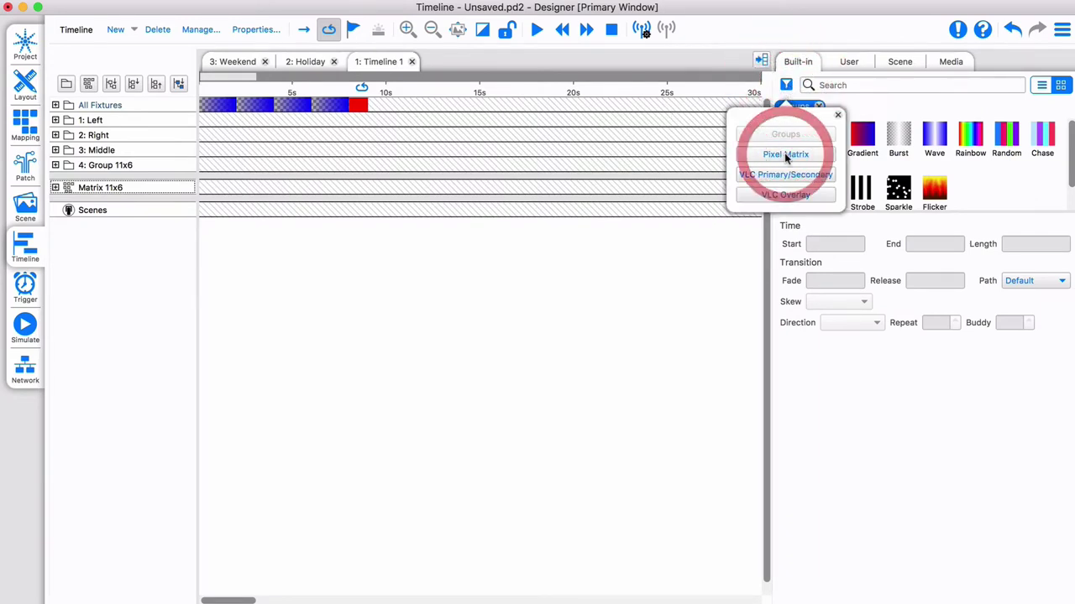
click(117, 30)
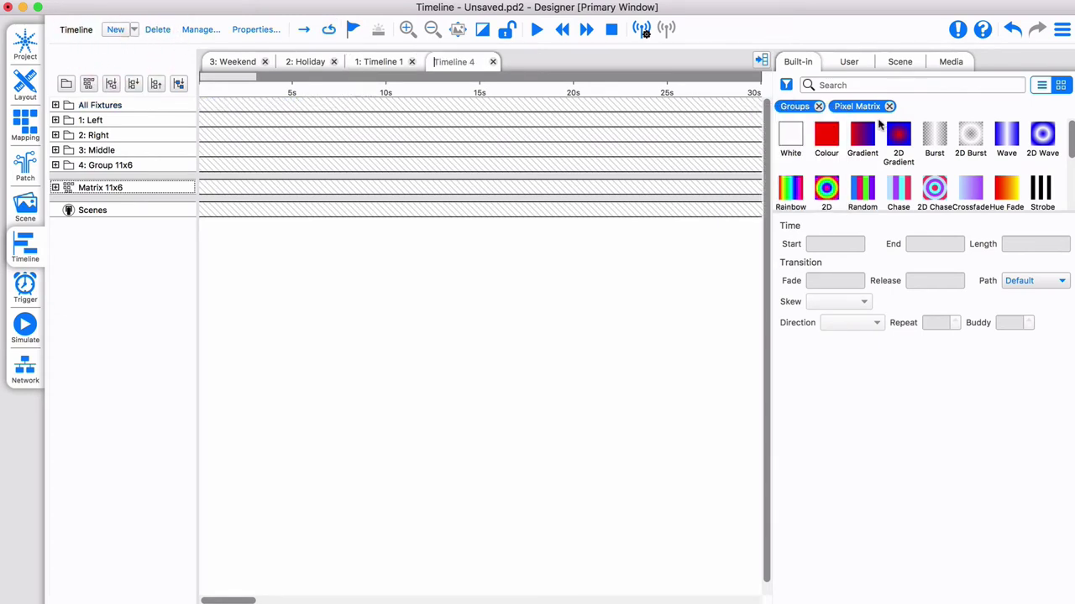
Place a 2D Wave at the start of the Matrix 11x6 row, looping by count, with a pattern count of 0.2.
drag(1044, 144, 217, 188)
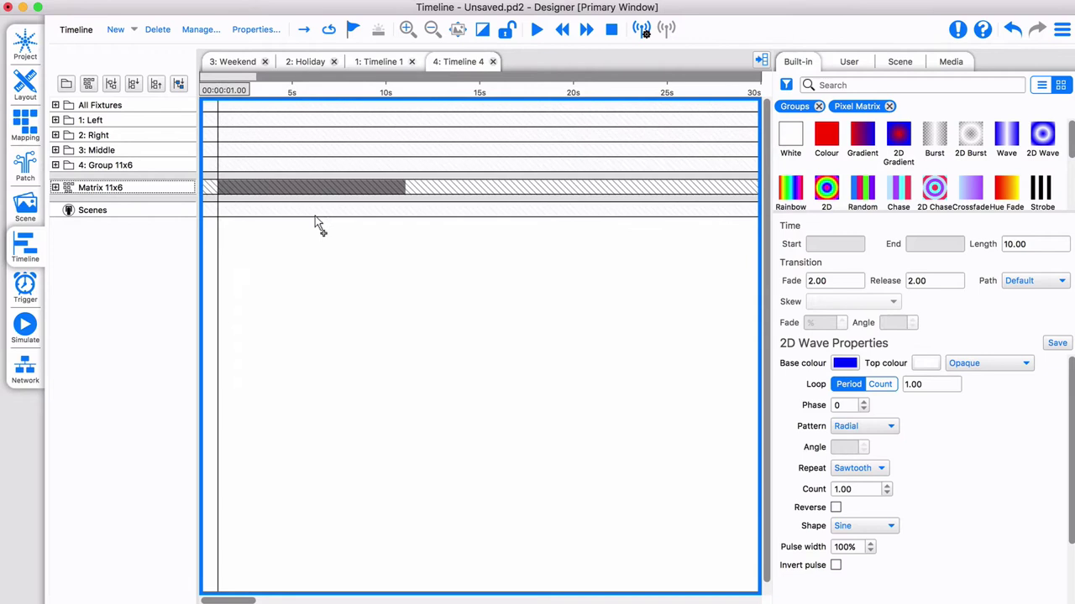
click(878, 384)
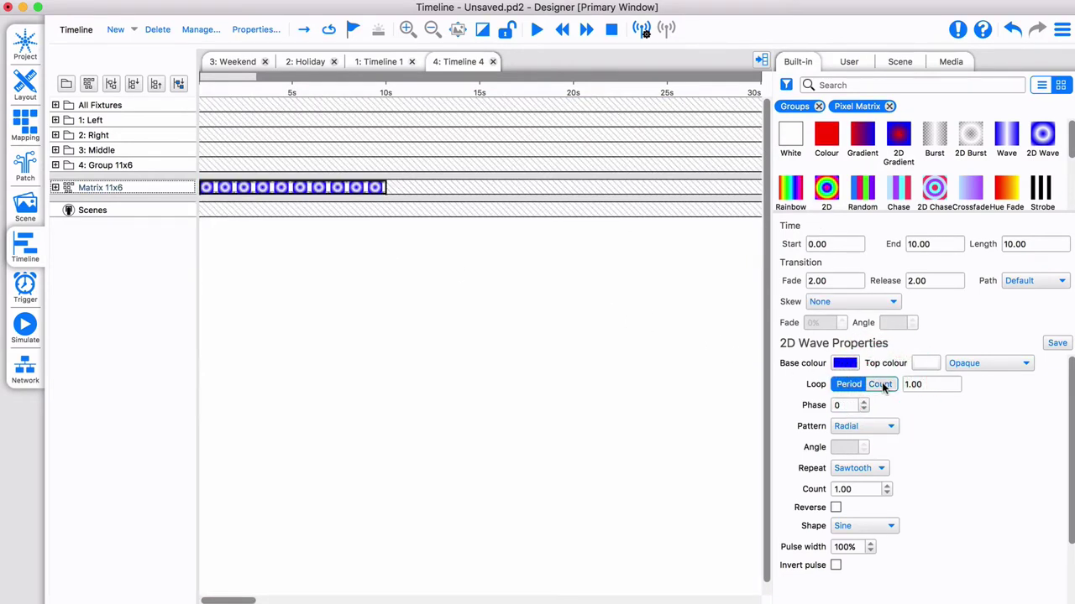
double_click(857, 490)
key(BackSpace)
text(0)
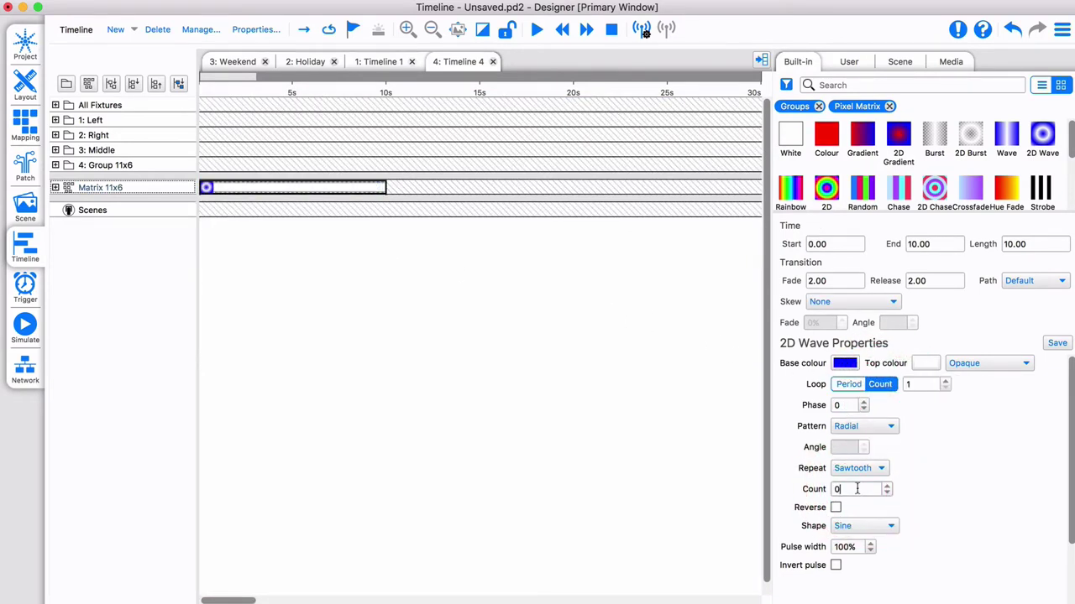
text(.2)
key(Return)
Simulate the new timeline to view the 2D Wave on the fixture layout, and stop playback.
click(25, 327)
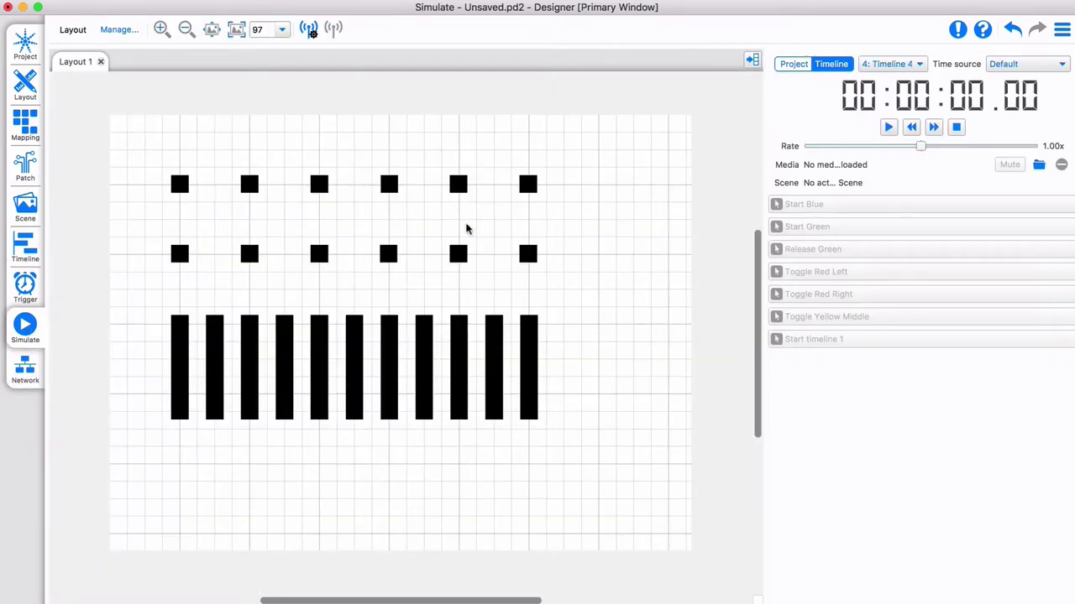
click(889, 127)
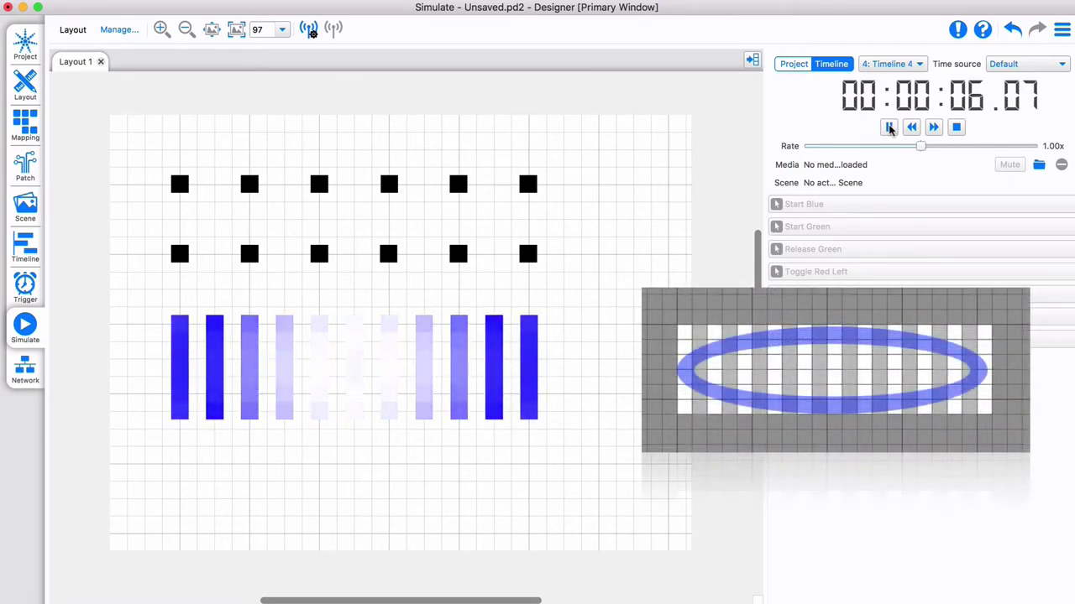
click(956, 127)
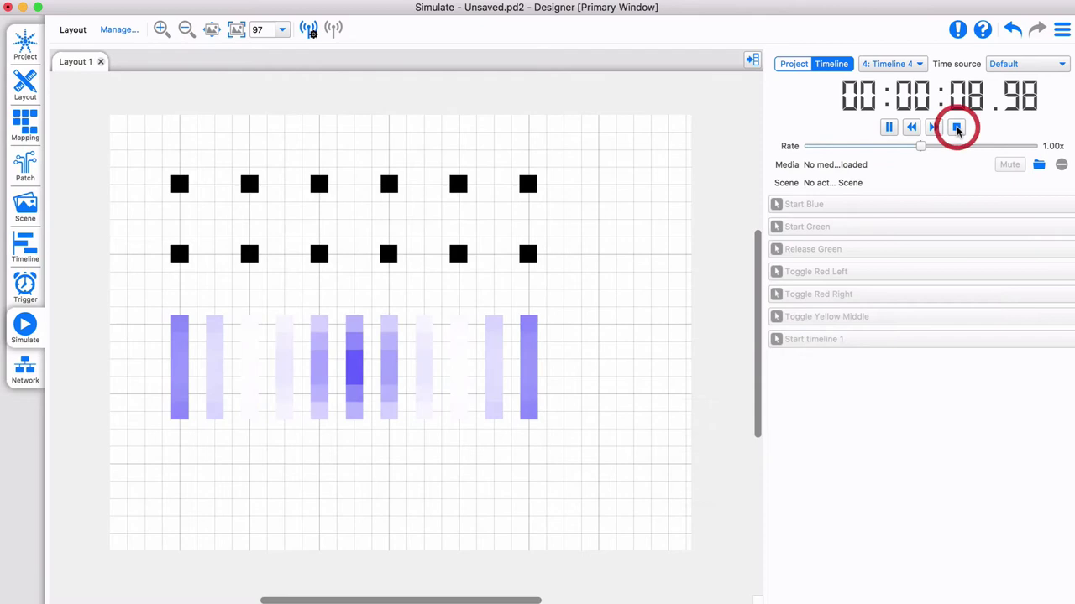
Set the height of Matrix 11x6 to 21 in its mapping properties.
click(28, 249)
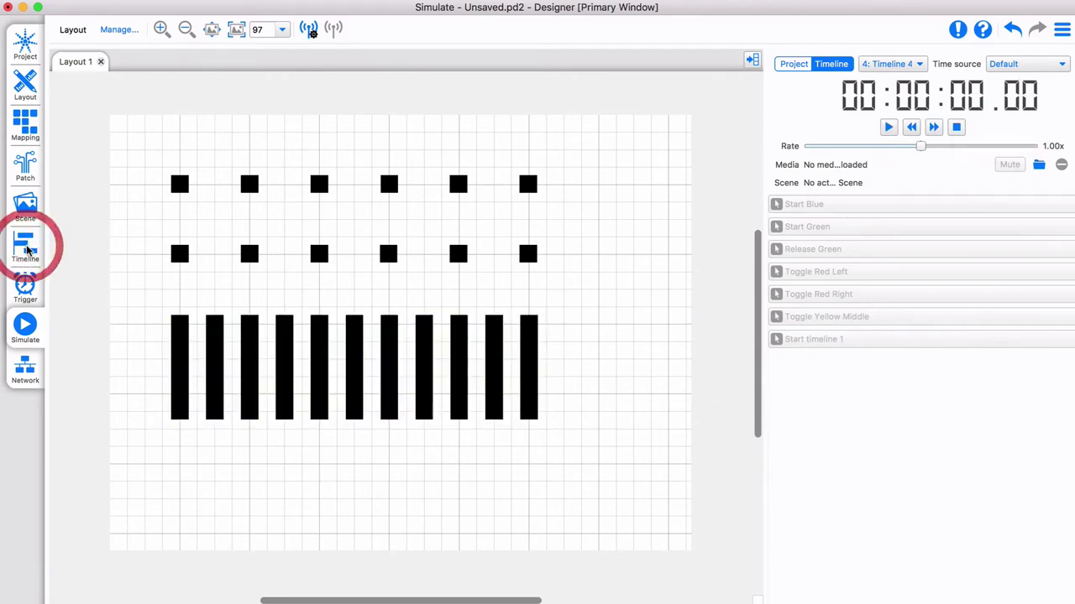
click(25, 126)
click(255, 32)
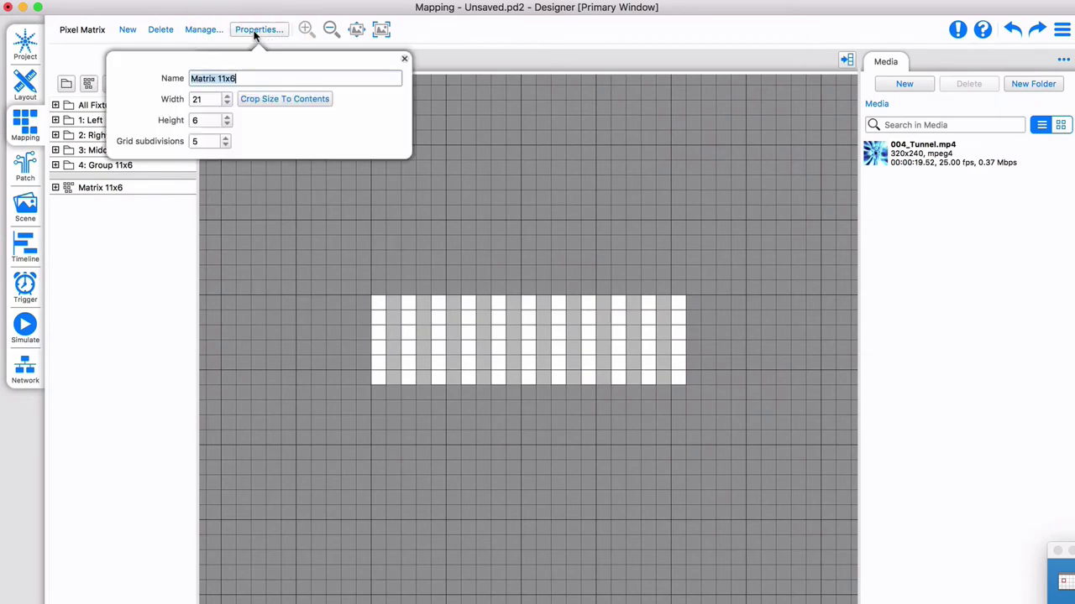
click(197, 120)
text(21)
key(Return)
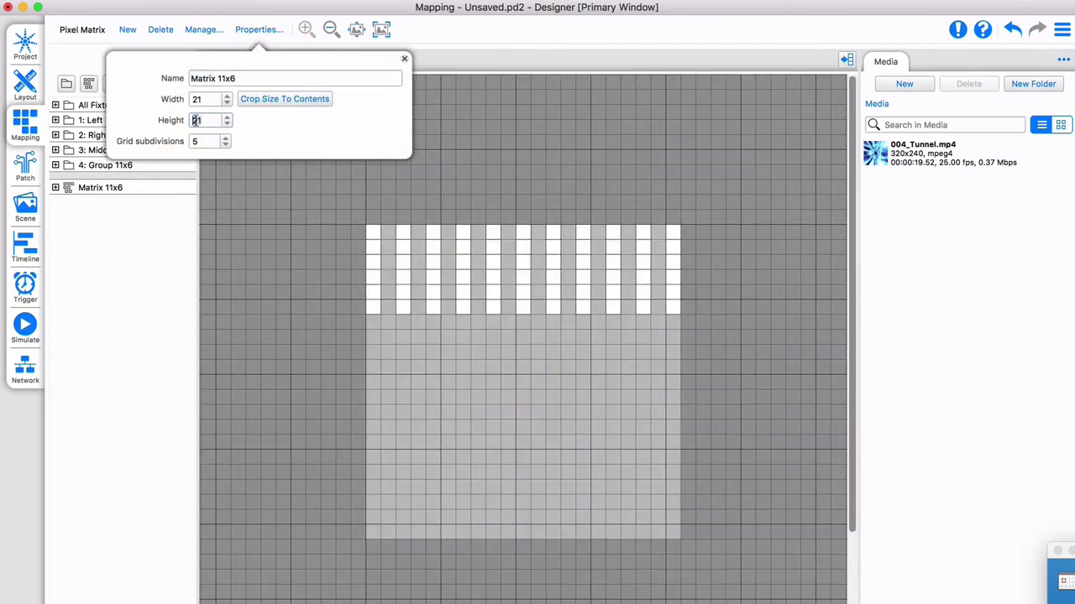
Simulate the 2D Wave on the enlarged matrix and undo the Matrix 11x6 height change in the mapping.
click(25, 329)
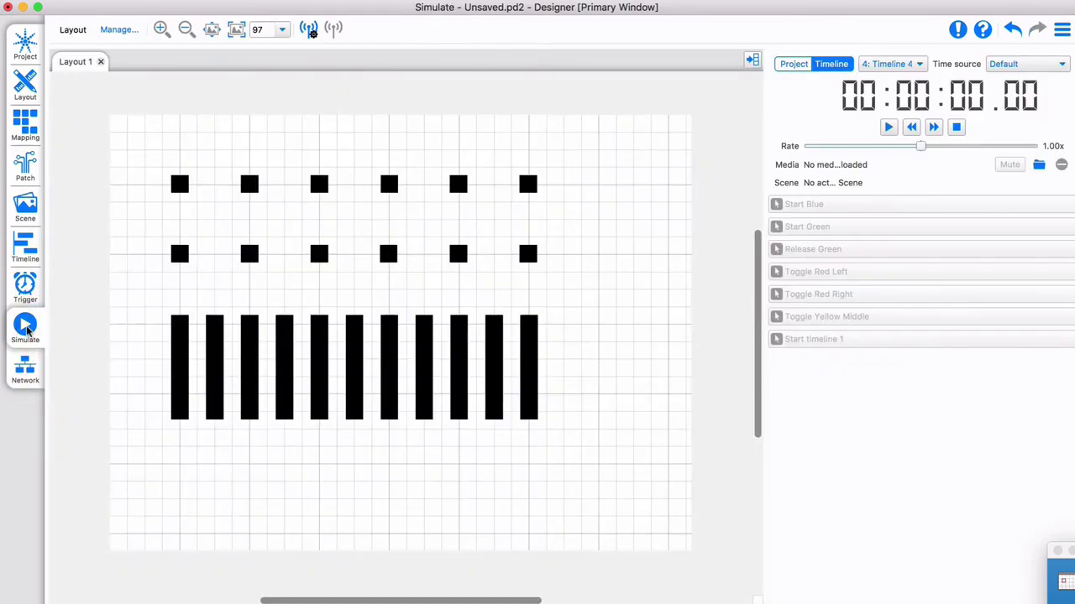
click(887, 127)
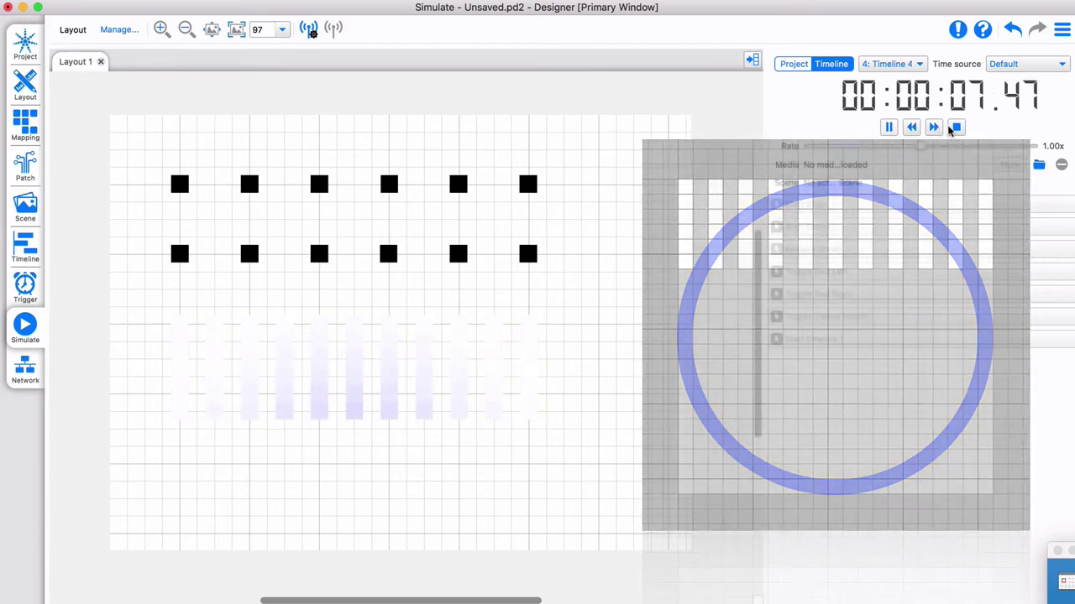
click(26, 126)
click(1012, 30)
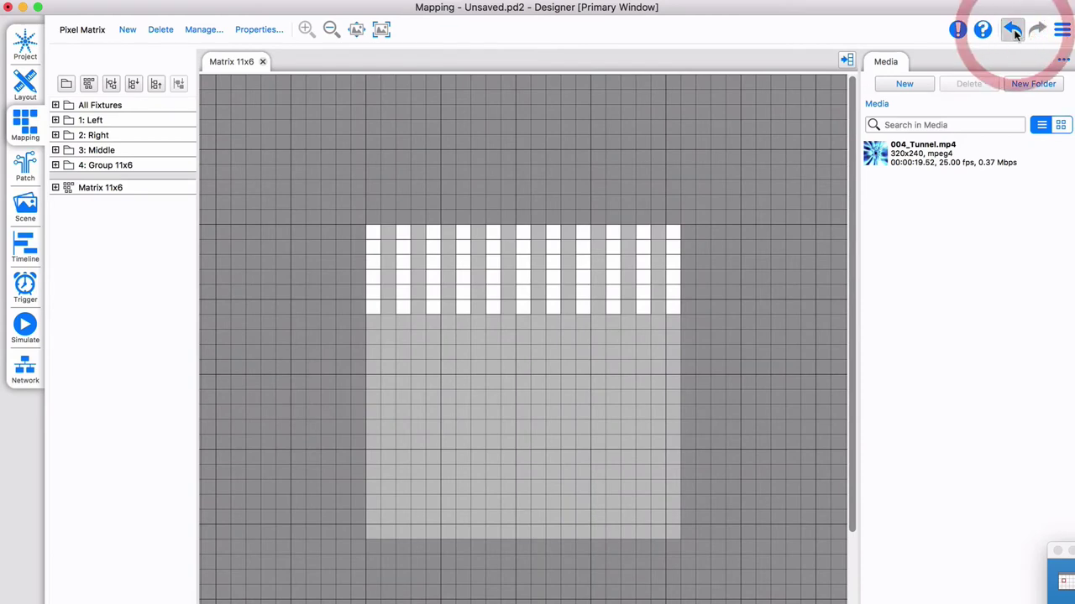
Browse the built-in timeline presets and try a 2D Gradient after the 2D Wave on the Matrix 11x6 row.
click(27, 248)
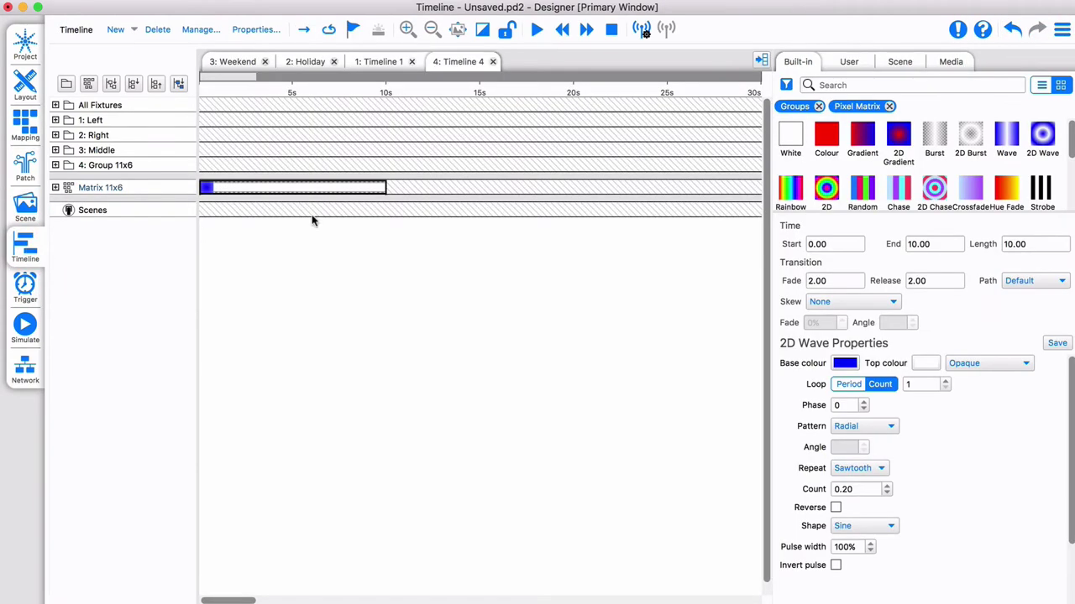
click(1043, 141)
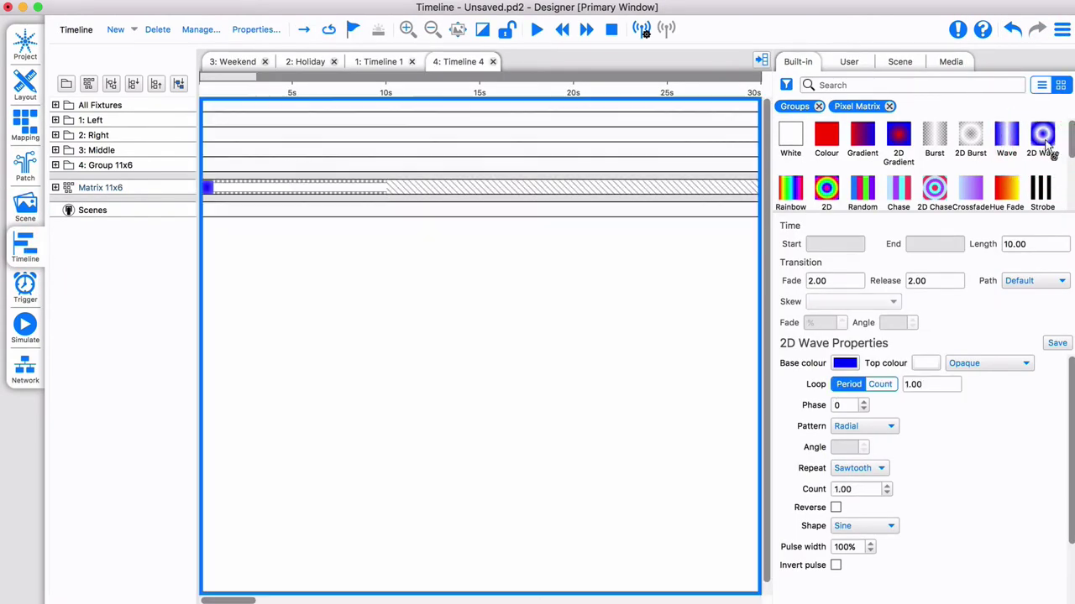
click(789, 191)
click(827, 192)
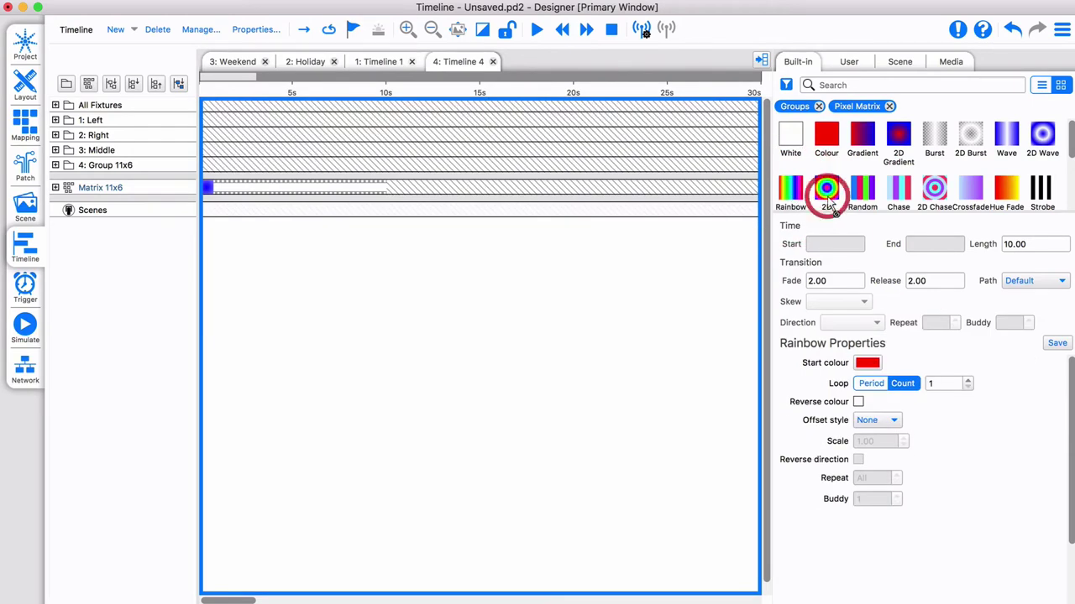
click(864, 144)
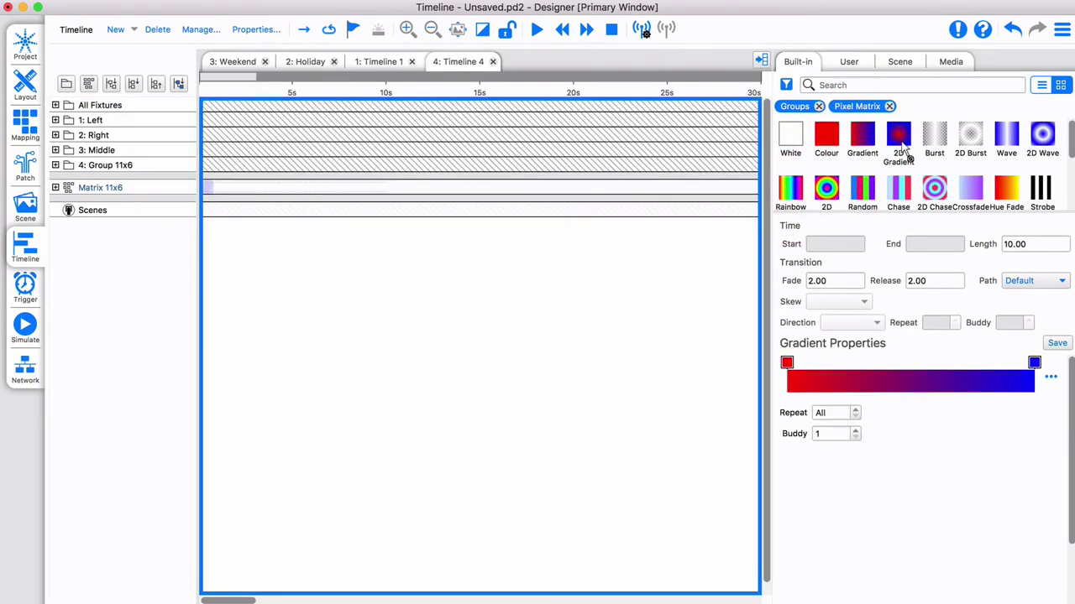
mouse_move(904, 147)
mouse_down()
mouse_move(436, 162)
mouse_move(403, 165)
mouse_move(397, 191)
mouse_up()
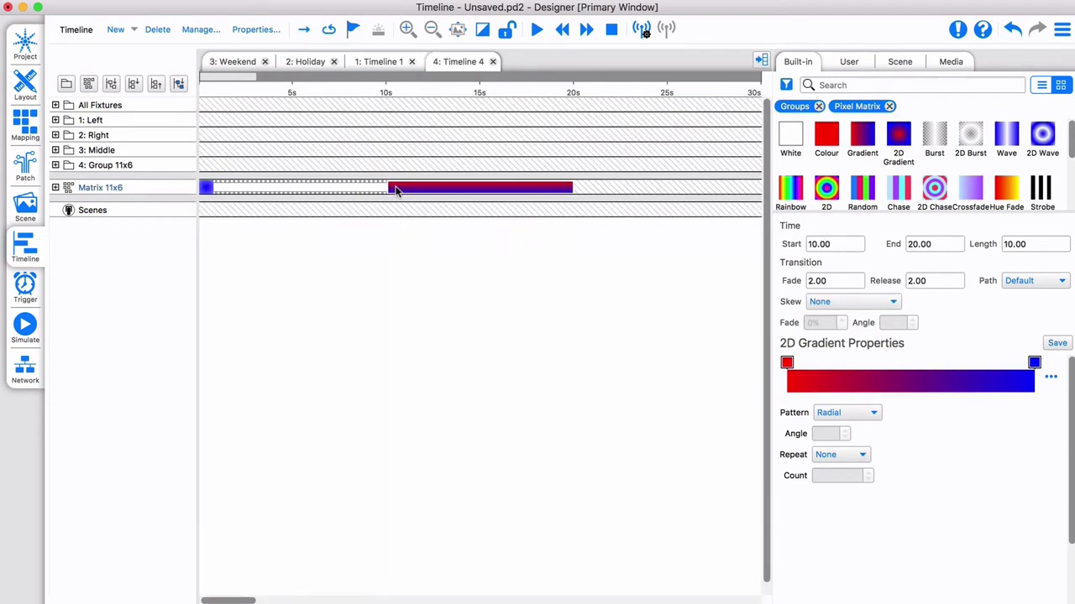
click(1013, 30)
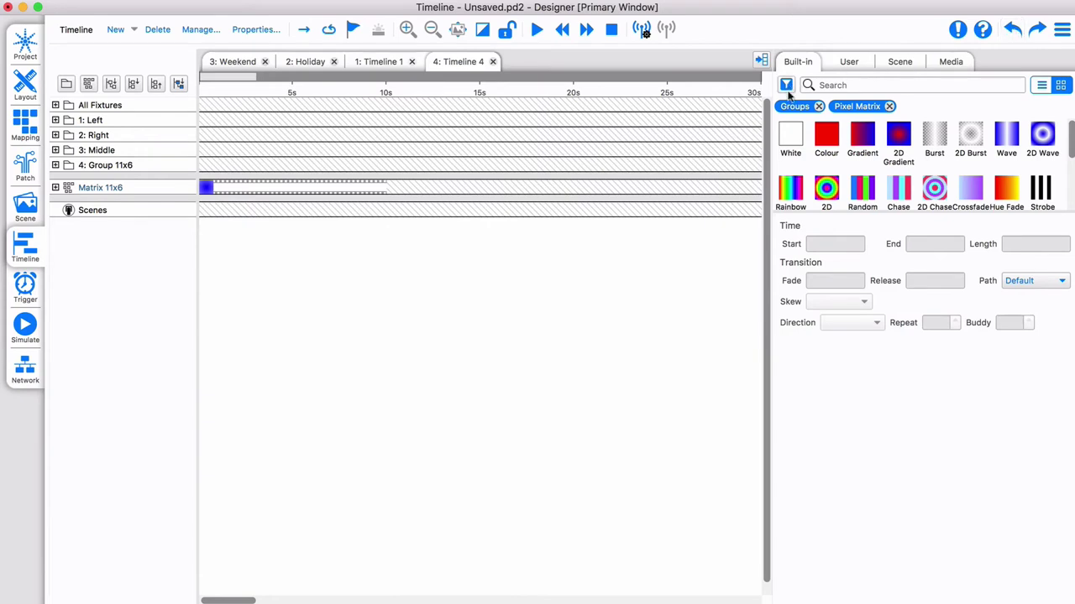
scroll(792, 141, down, 3)
scroll(792, 143, up, 3)
Import the video 004_Tunnel.mp4 as media and place it directly after the 2D Wave on the Matrix 11x6 row.
click(951, 63)
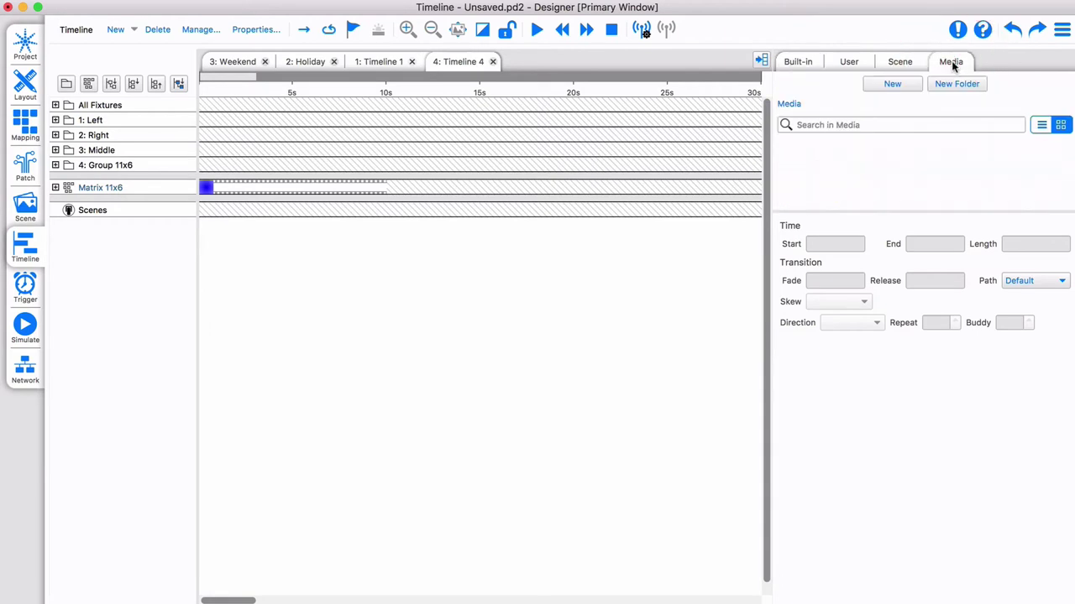
click(892, 84)
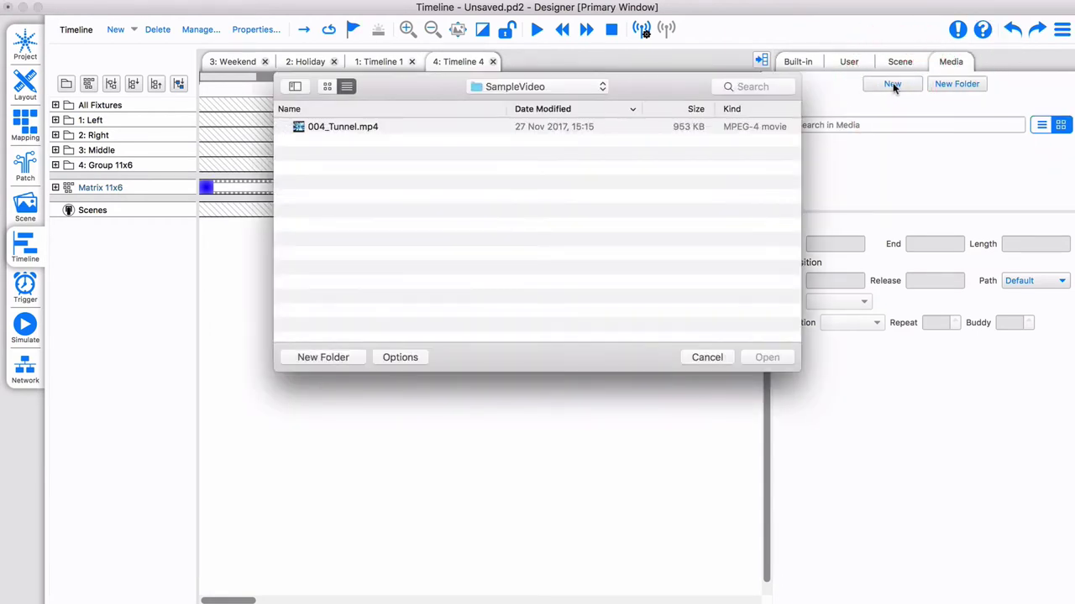
click(336, 126)
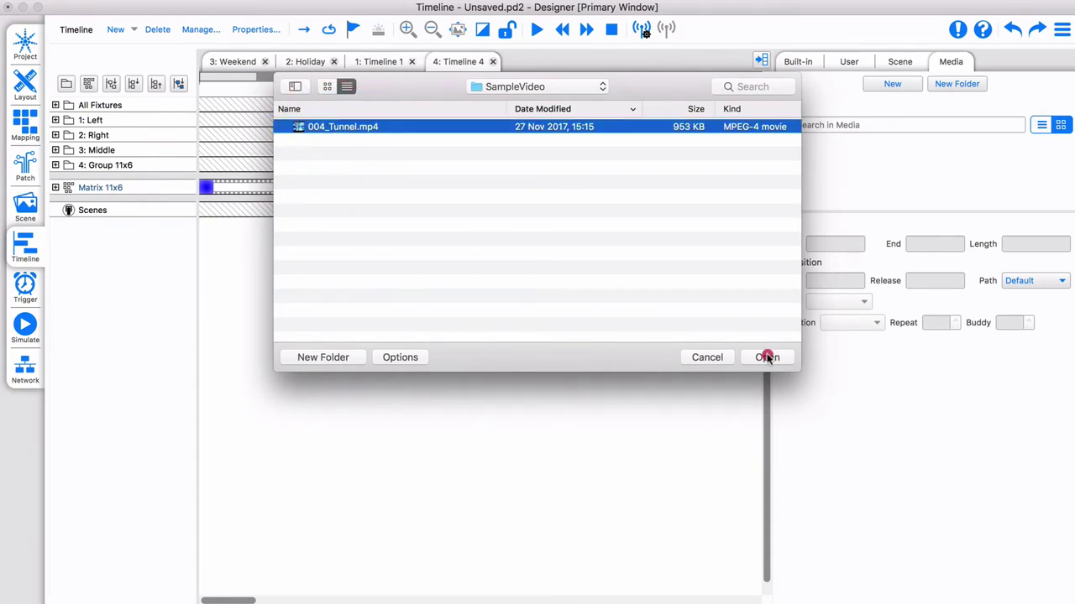
click(766, 358)
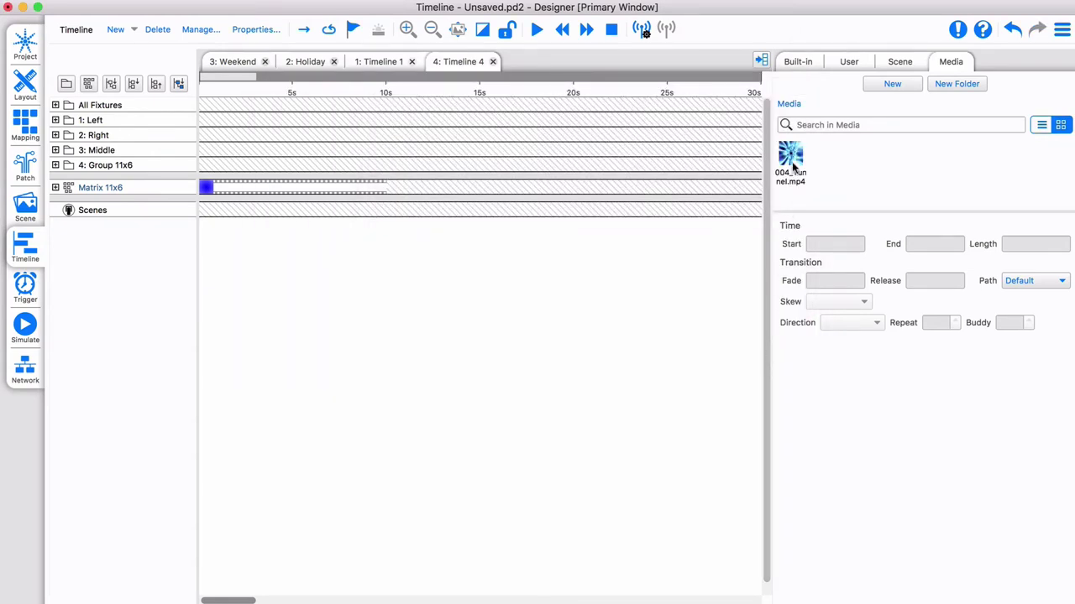
drag(790, 160, 404, 190)
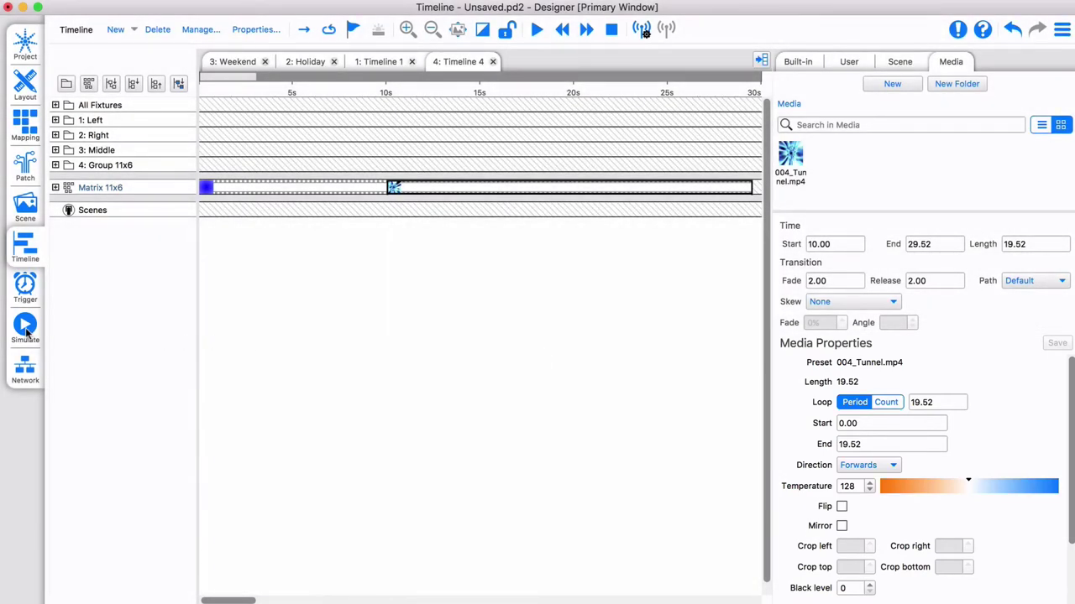
Simulate Timeline 4, skip forward to view the tunnel video on the fixtures, and stop playback.
click(25, 328)
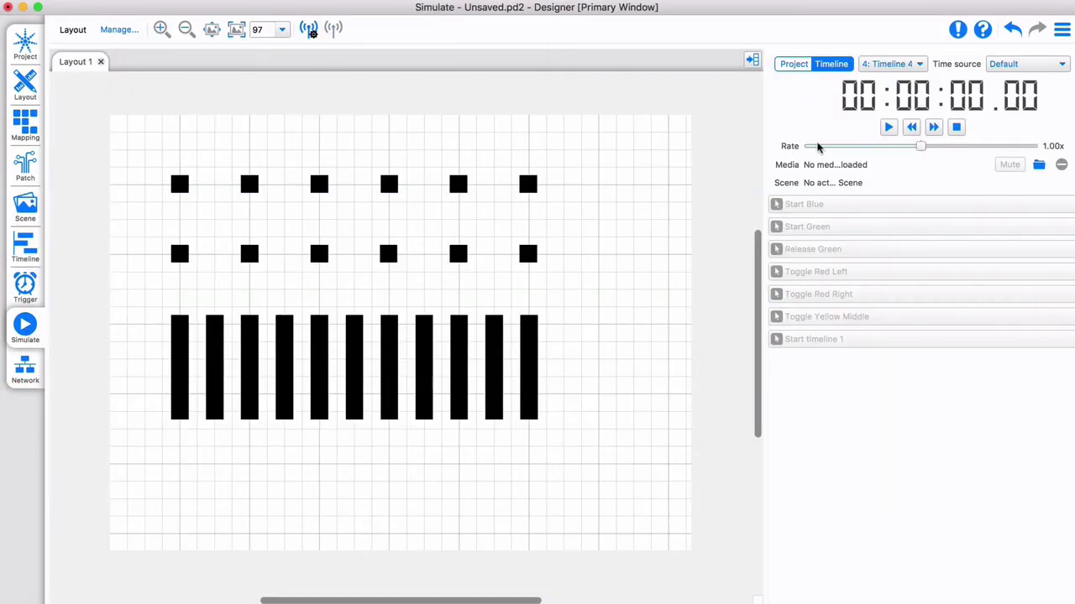
click(888, 128)
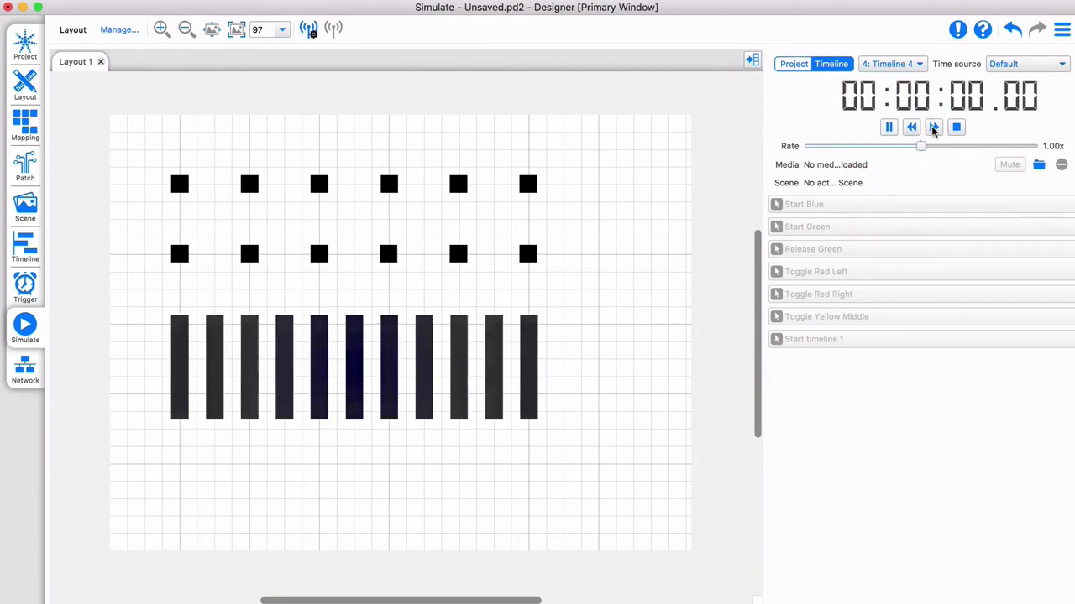
click(931, 127)
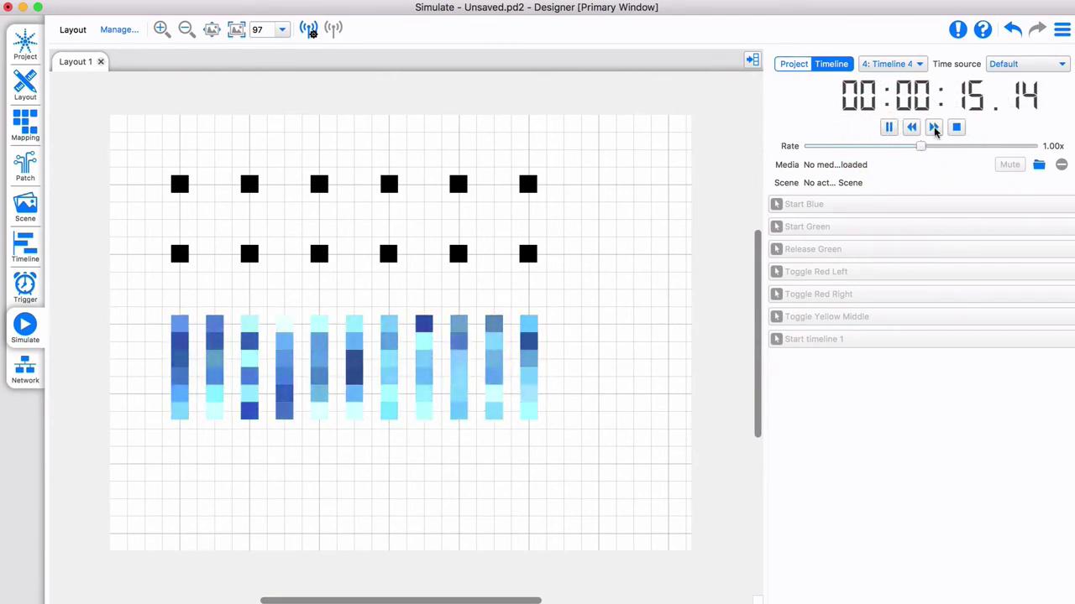
click(956, 128)
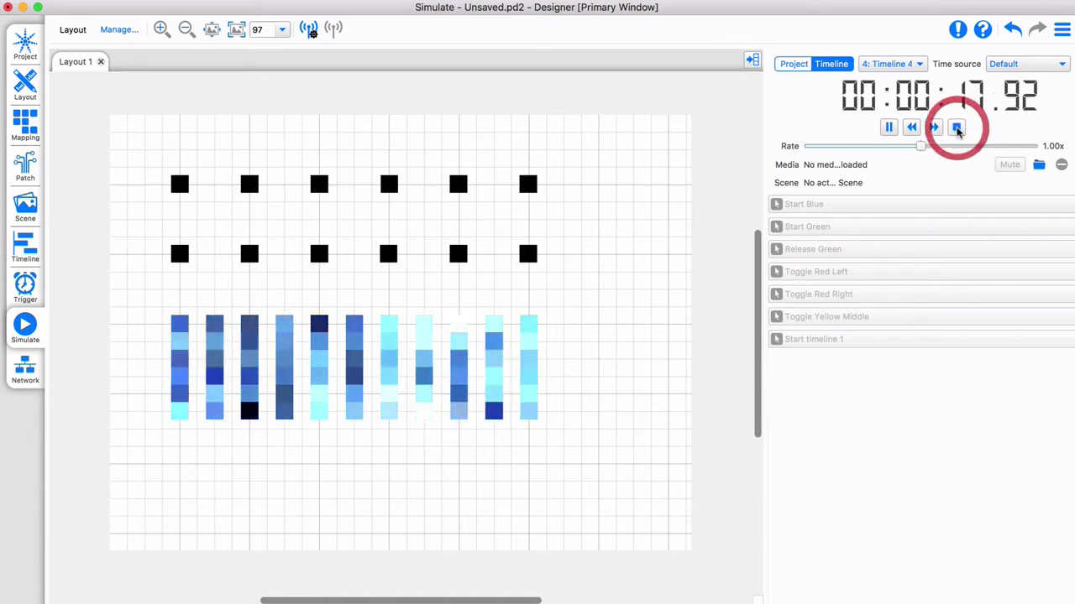
Duplicate the Matrix 11x6 pixel matrix in the mapping and rename the copy Layered.
click(25, 126)
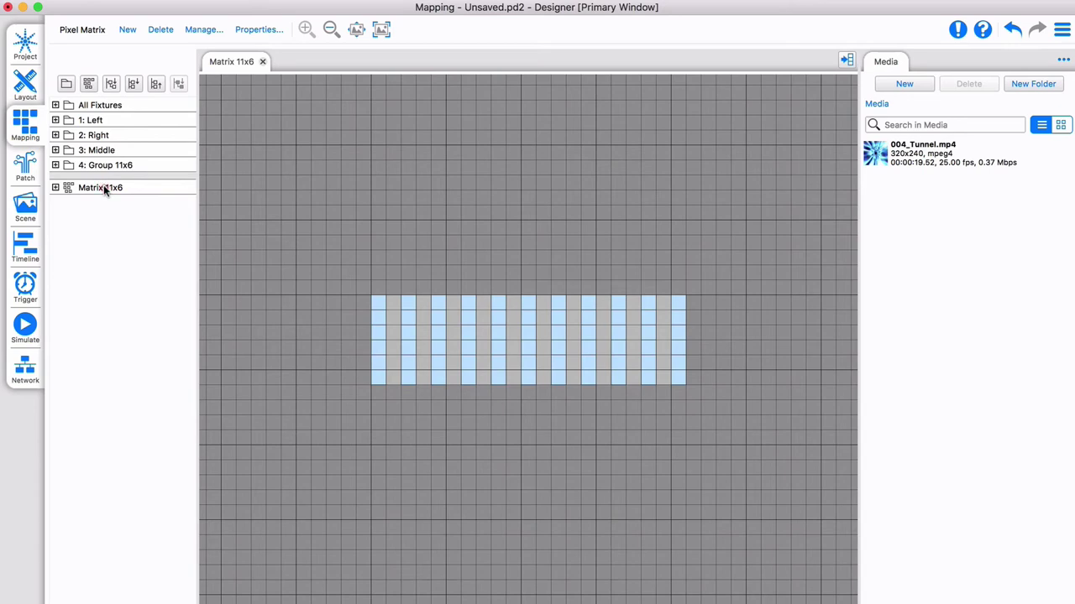
right_click(104, 188)
click(151, 211)
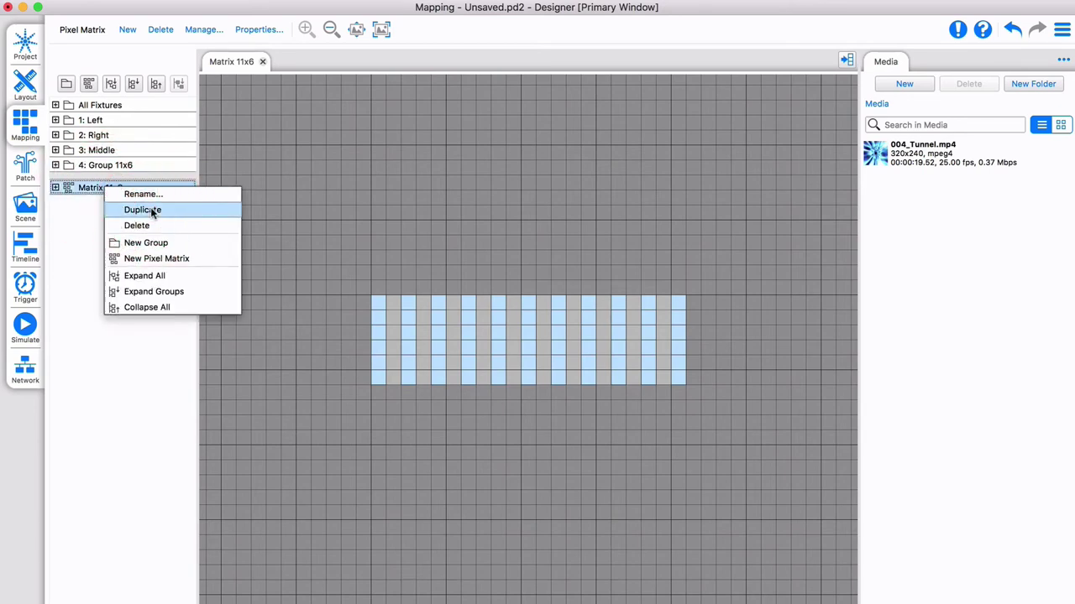
click(151, 211)
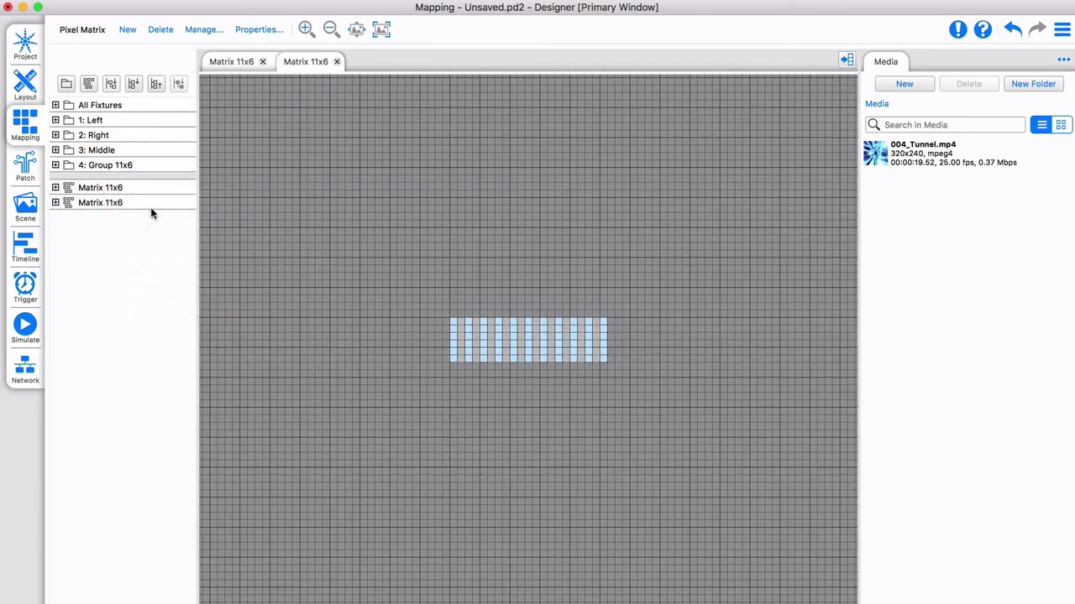
double_click(104, 203)
text(Layered)
key(Return)
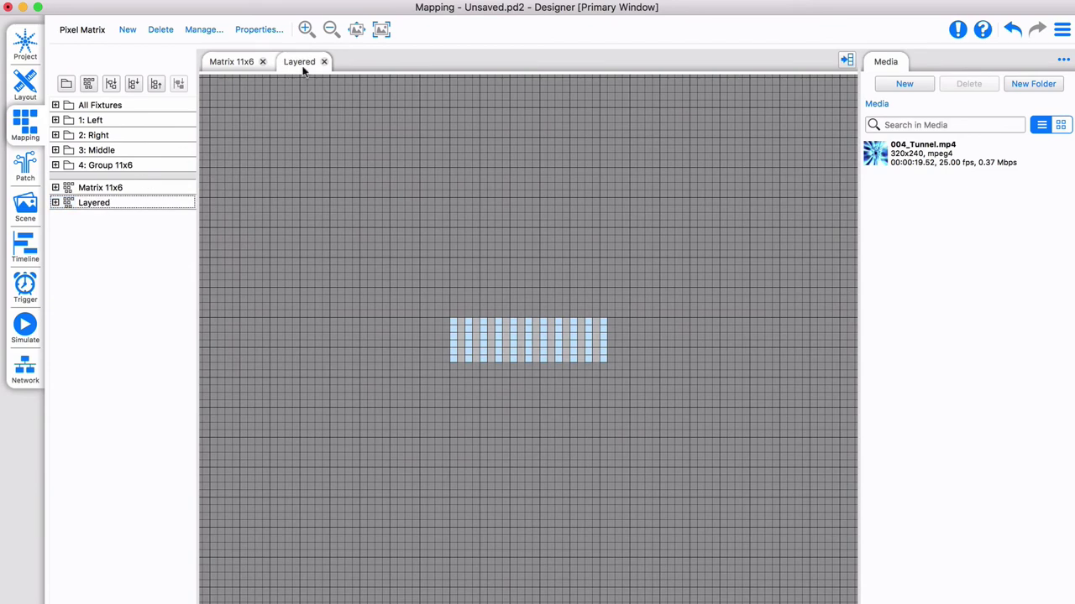
Move the five rightmost fixture columns of Layered onto its second to sixth columns and crop the matrix size to its contents.
click(355, 29)
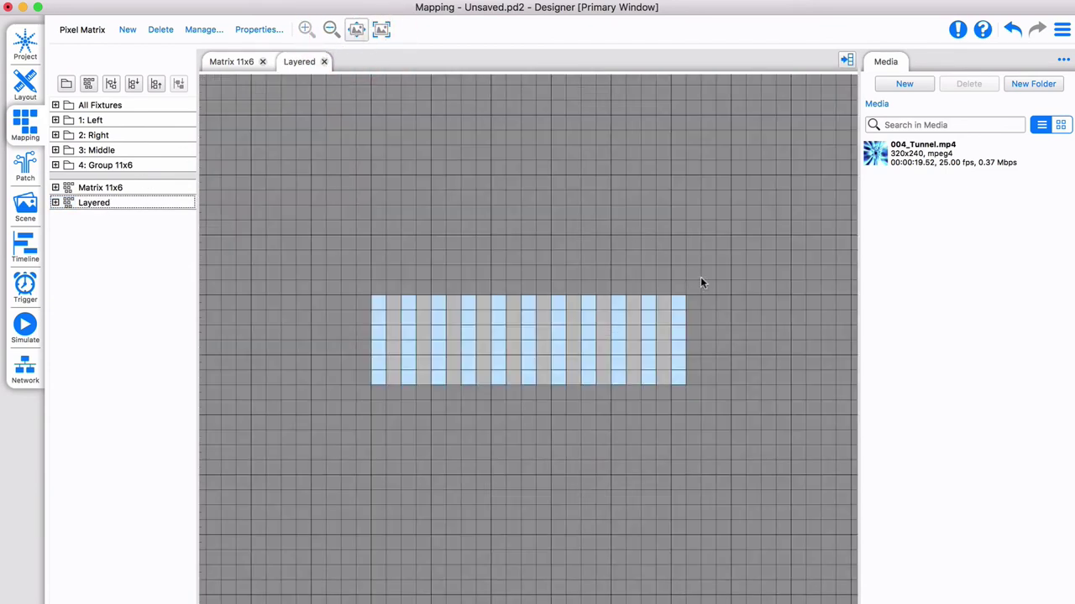
drag(700, 278, 543, 405)
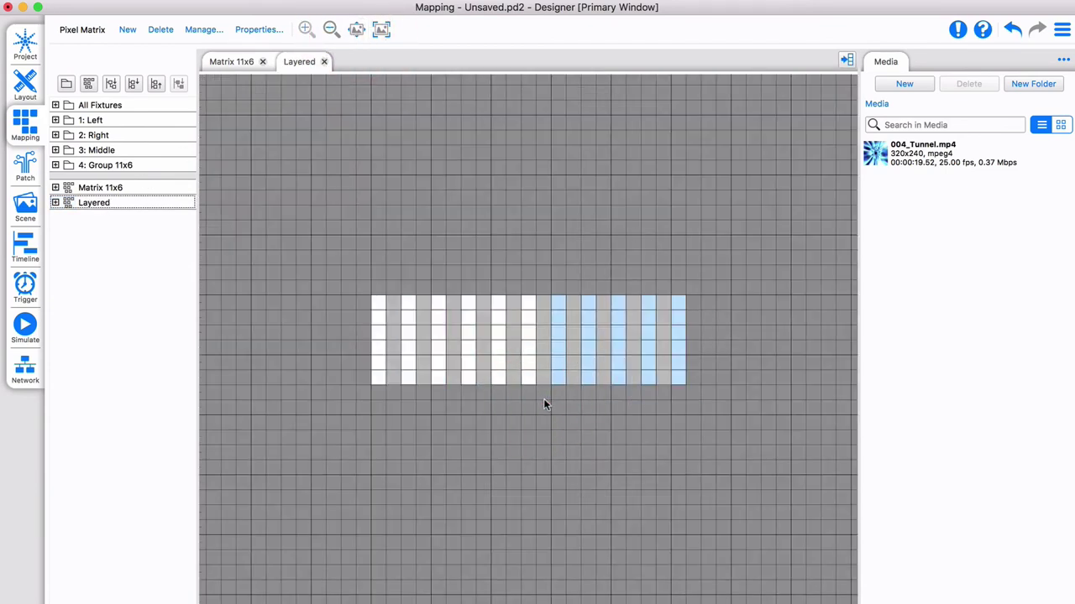
drag(616, 335, 468, 340)
click(257, 31)
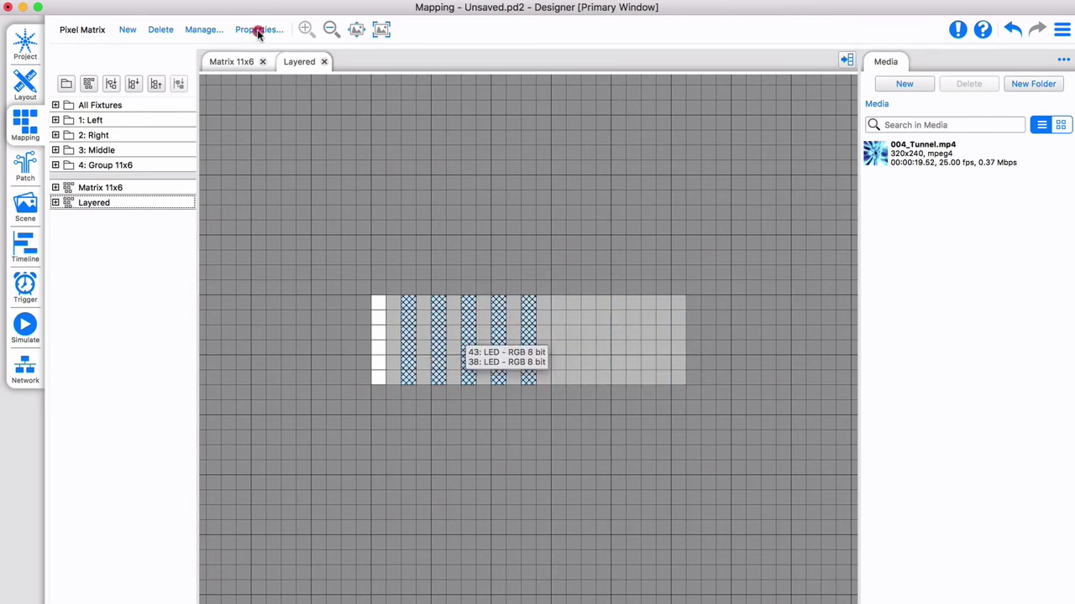
click(286, 99)
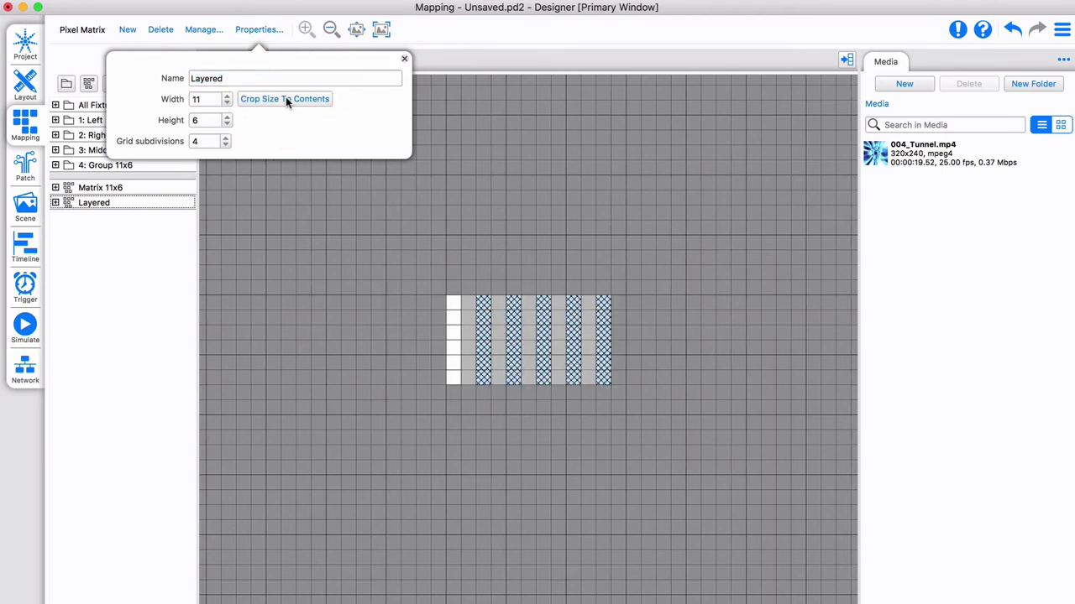
click(93, 204)
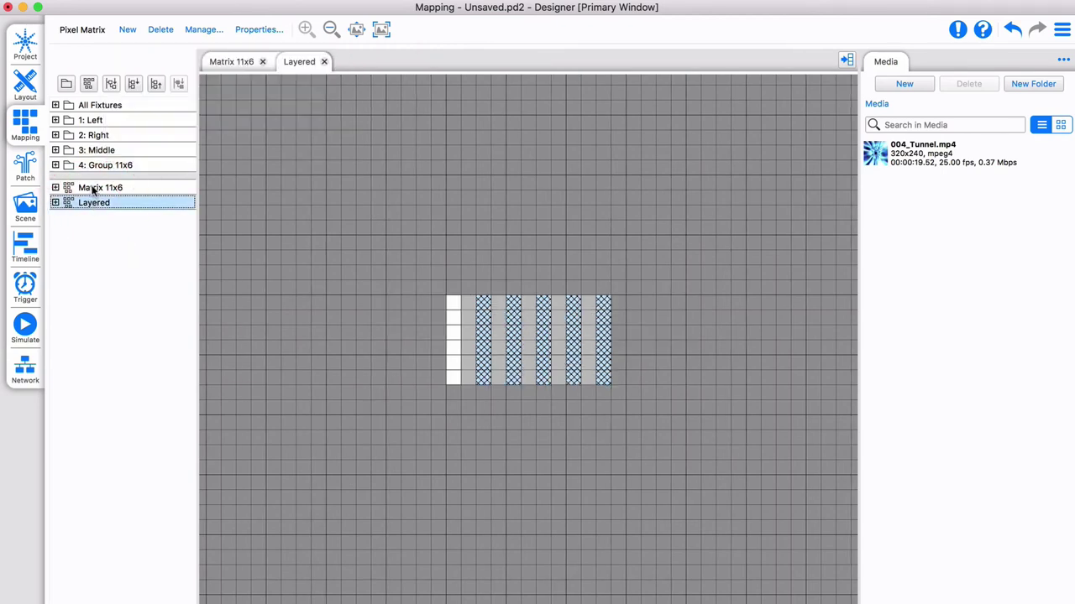
click(91, 189)
click(92, 204)
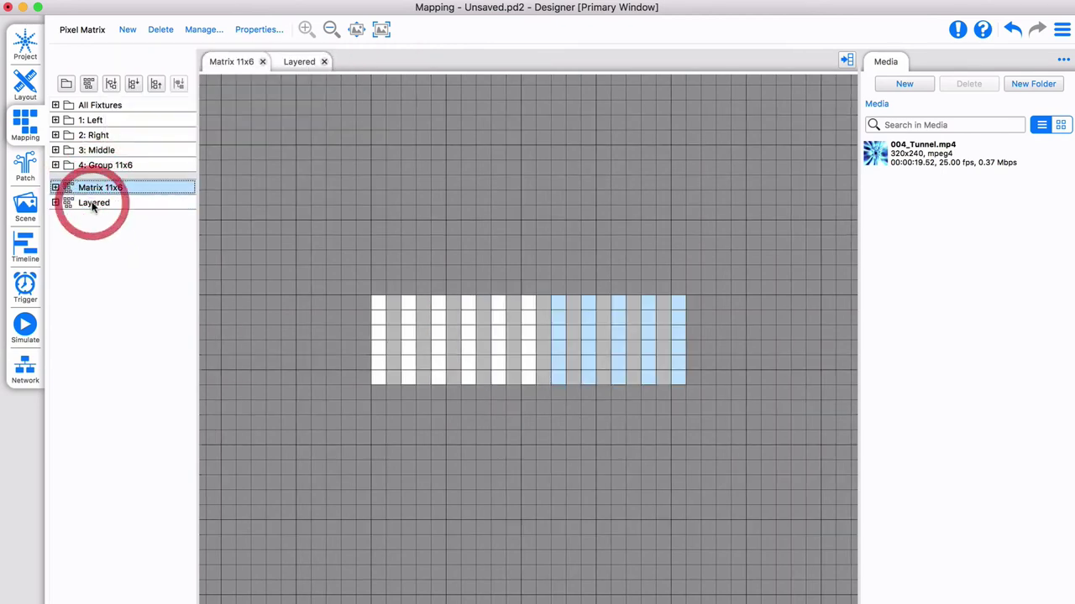
click(94, 190)
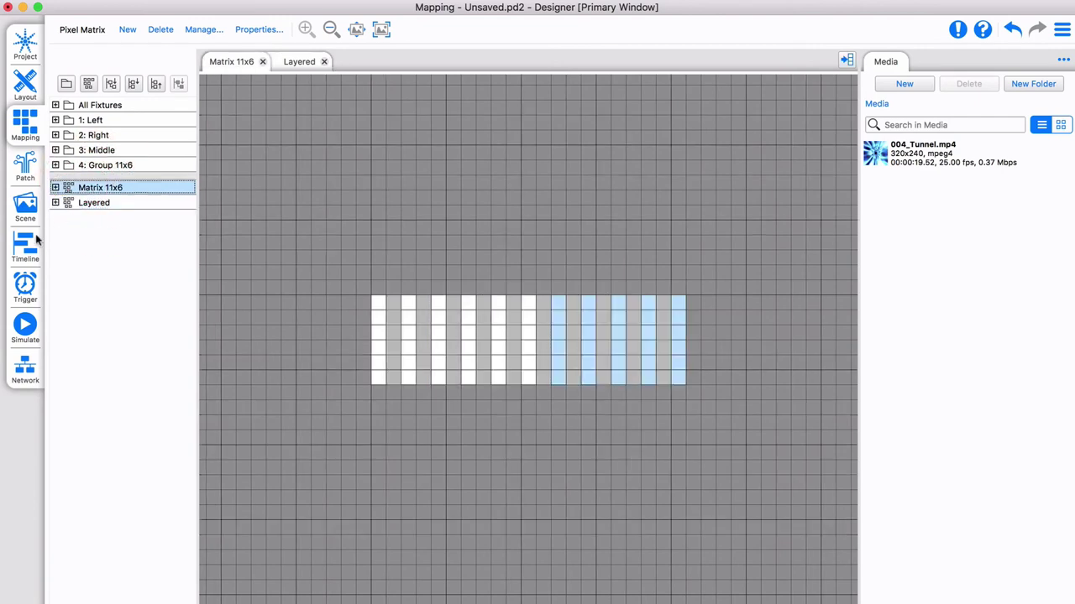
Delete the 004_Tunnel.mp4 clip from the Matrix 11x6 row of Timeline 4.
click(26, 248)
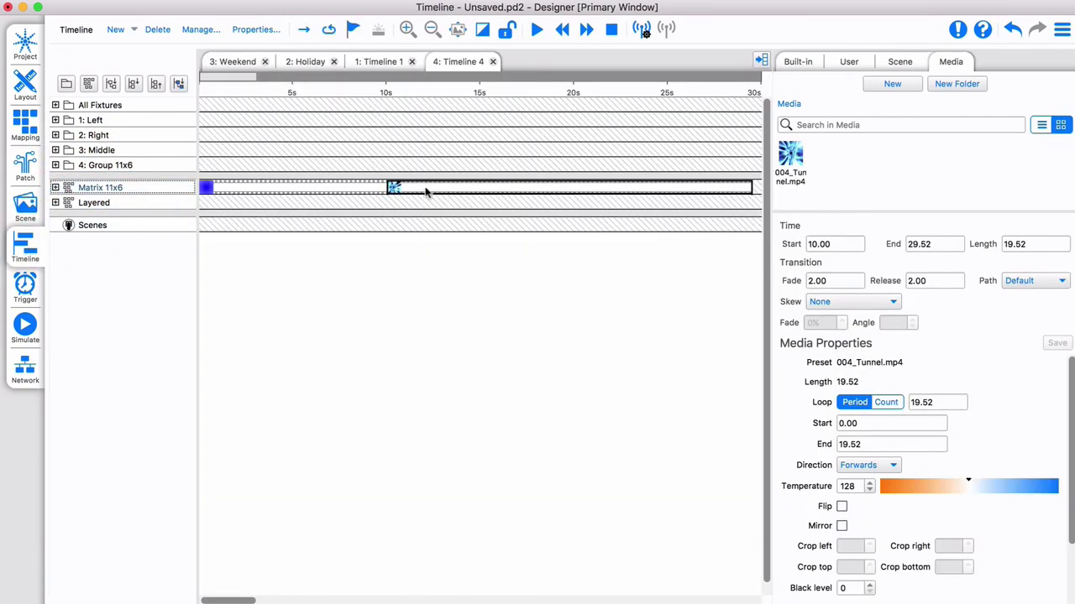
click(430, 191)
key(Delete)
Copy the 2D Wave from the Matrix 11x6 row and paste it into the Layered row starting at about 10 s.
right_click(294, 188)
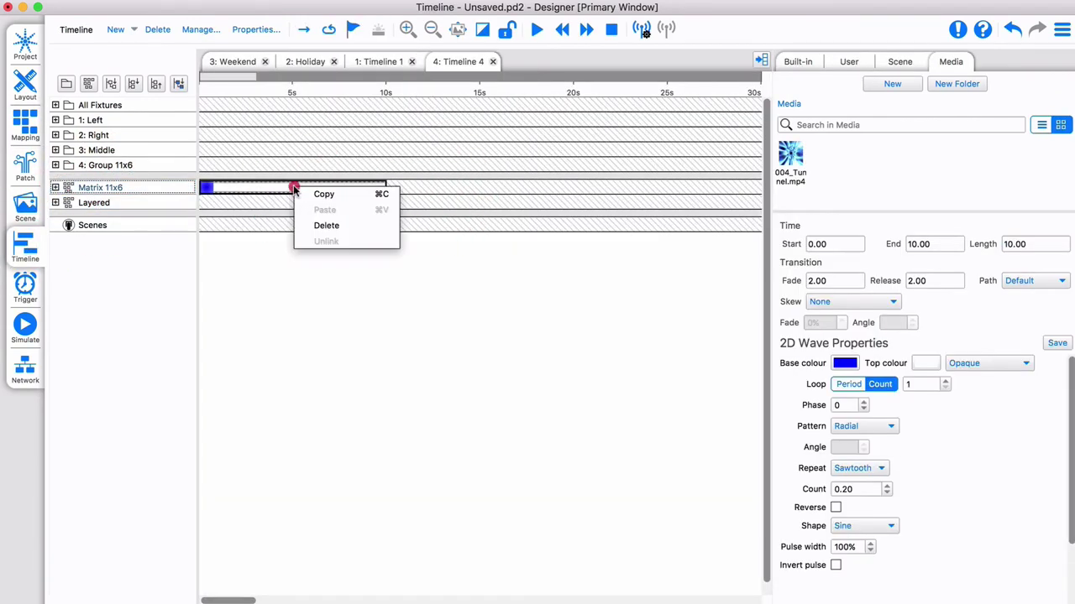
click(349, 195)
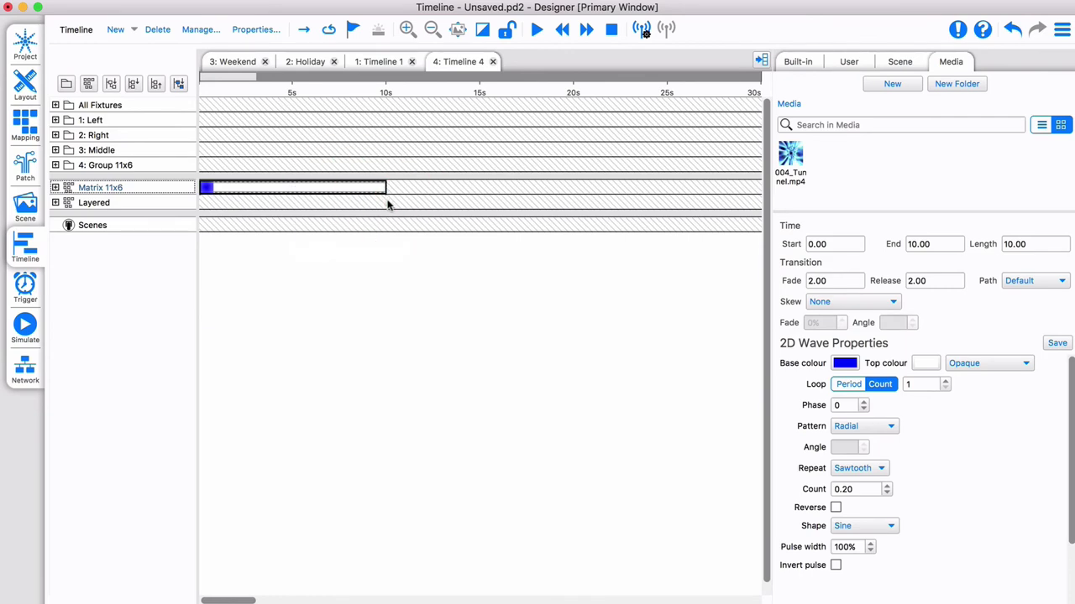
right_click(388, 204)
click(441, 225)
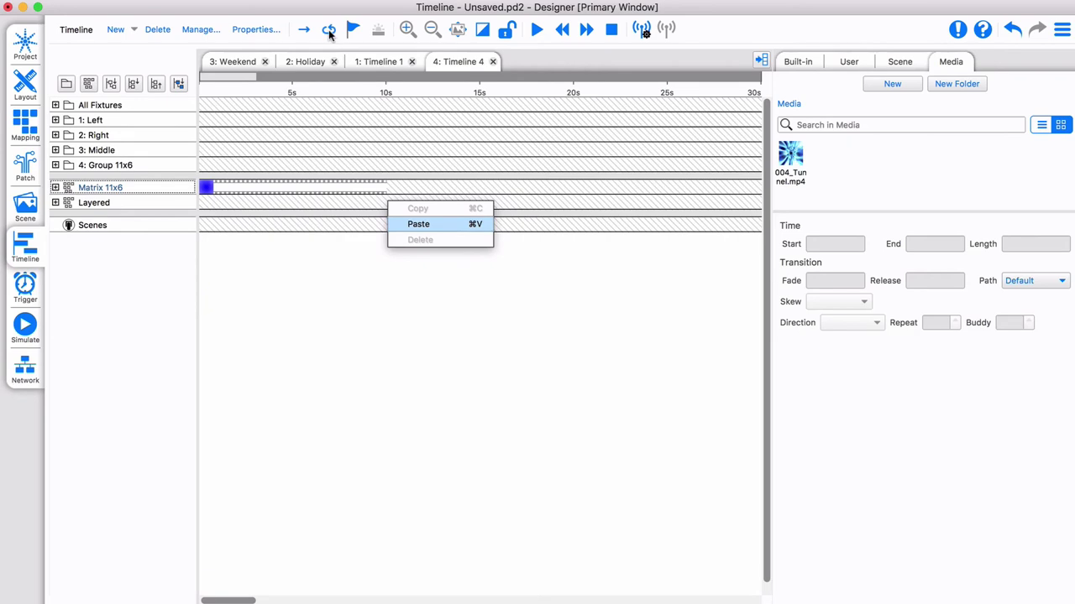
Simulate Timeline 4 to compare the 2D Wave on the Matrix 11x6 and Layered matrices.
click(25, 330)
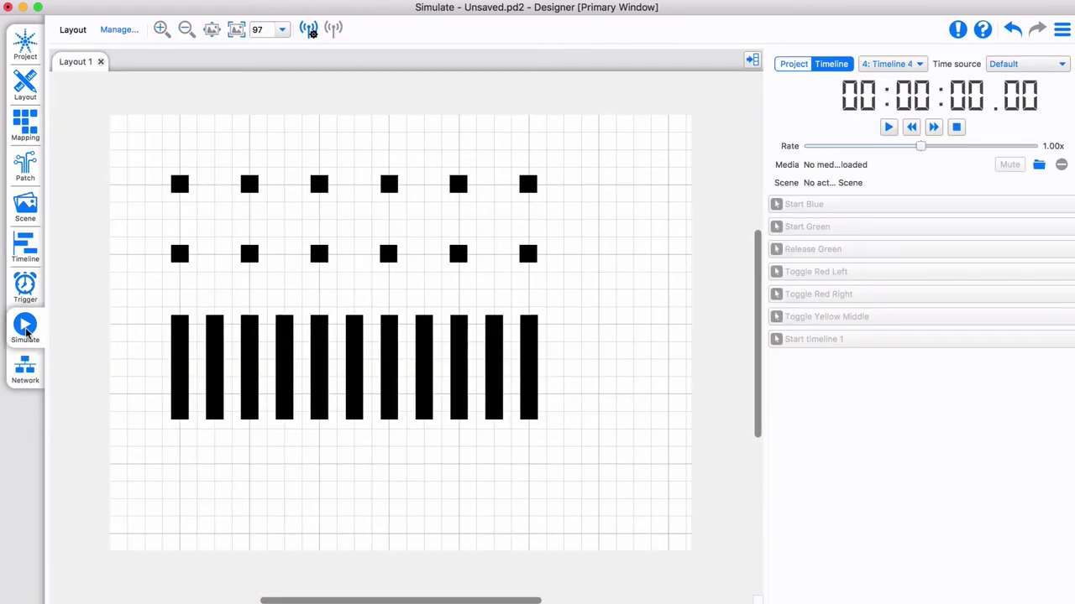
click(888, 127)
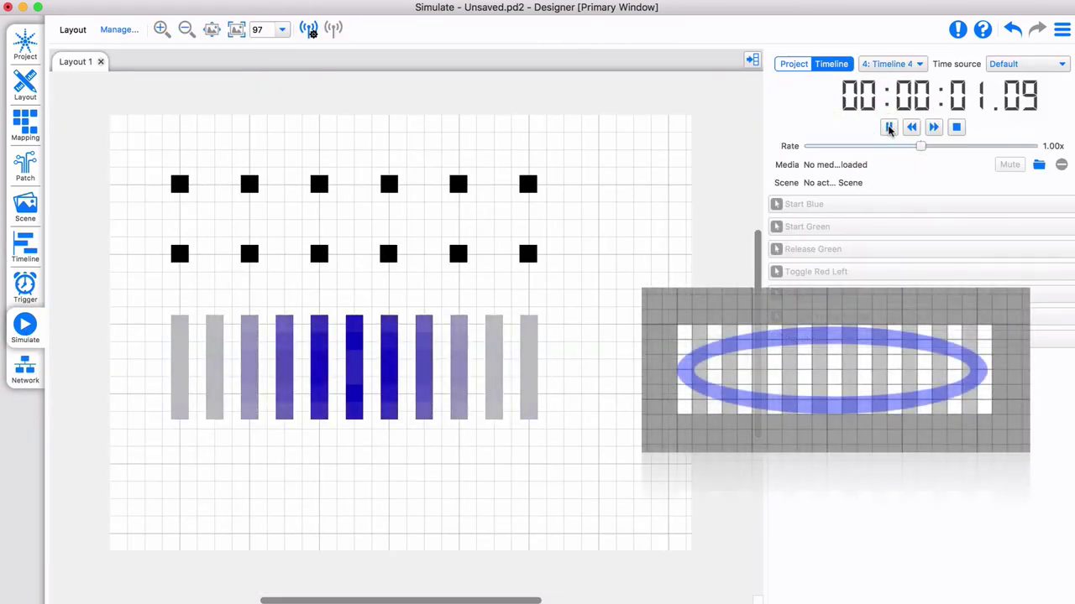